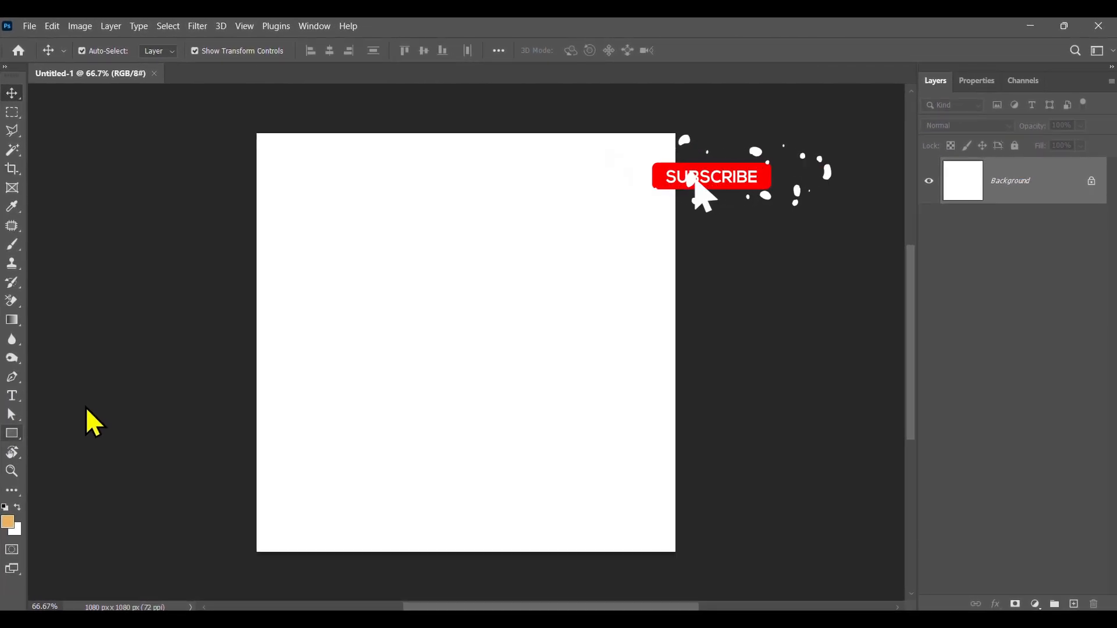
# Draw an orange rectangle about 1091 by 1089 px over the whole canvas and remove its stroke
pyautogui.rightClick(12, 433)
pyautogui.click(64, 433)
pyautogui.moveTo(249, 128); pyautogui.dragTo(677, 553)
pyautogui.click(938, 85)
pyautogui.click(978, 81)
pyautogui.click(972, 253)
pyautogui.click(927, 284)
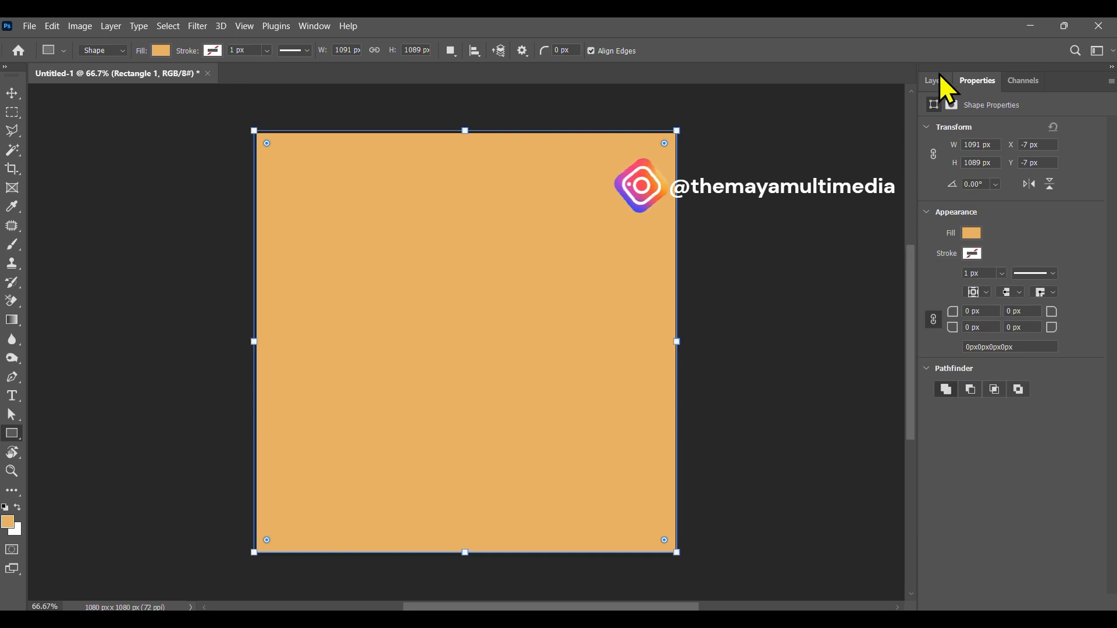
# Fit the rectangle's upper and side edges to the canvas, making it 1080 px wide and 1082 px high
pyautogui.moveTo(468, 133); pyautogui.dragTo(469, 135)
pyautogui.moveTo(254, 343); pyautogui.dragTo(257, 344)
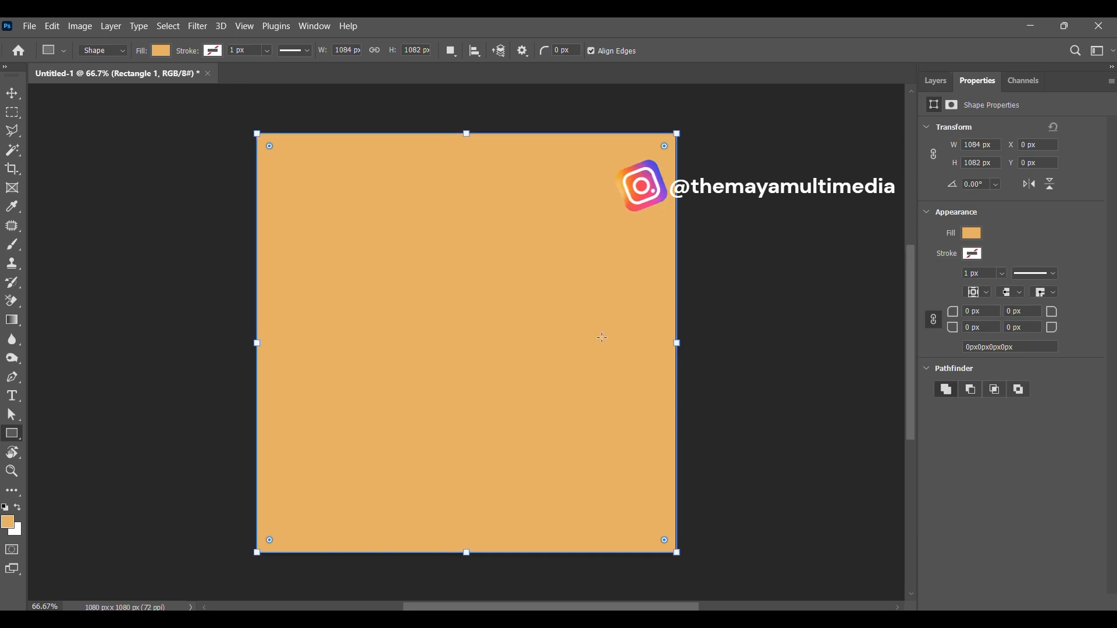
pyautogui.moveTo(677, 343); pyautogui.dragTo(675, 343)
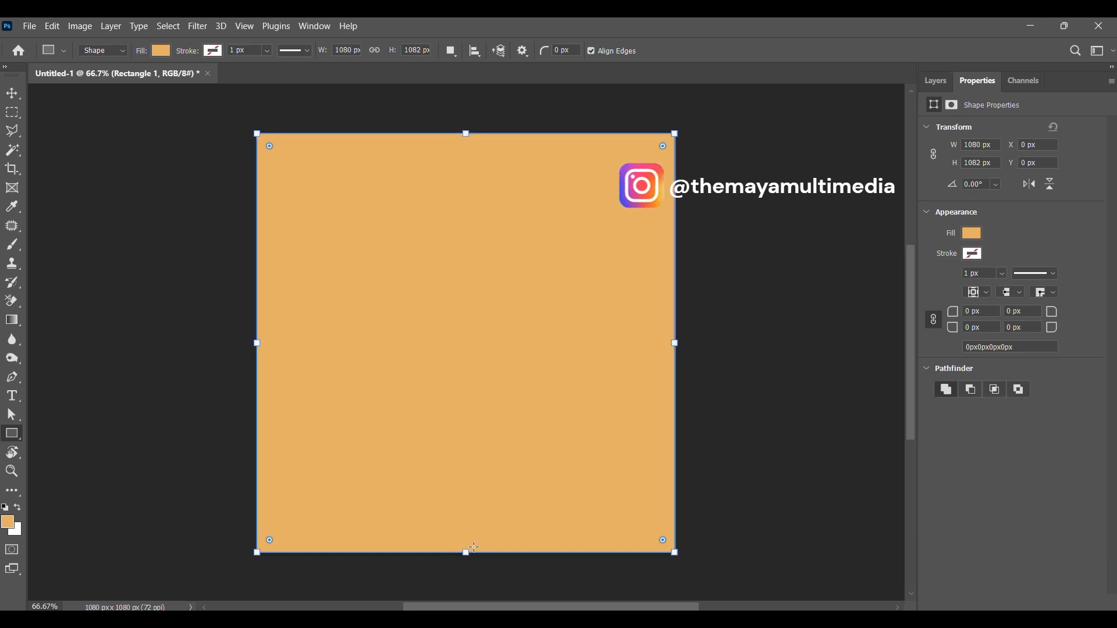
# Bring the rakhi image into the document and position it with its golden medallion near the canvas centre
pyautogui.click(9, 100)
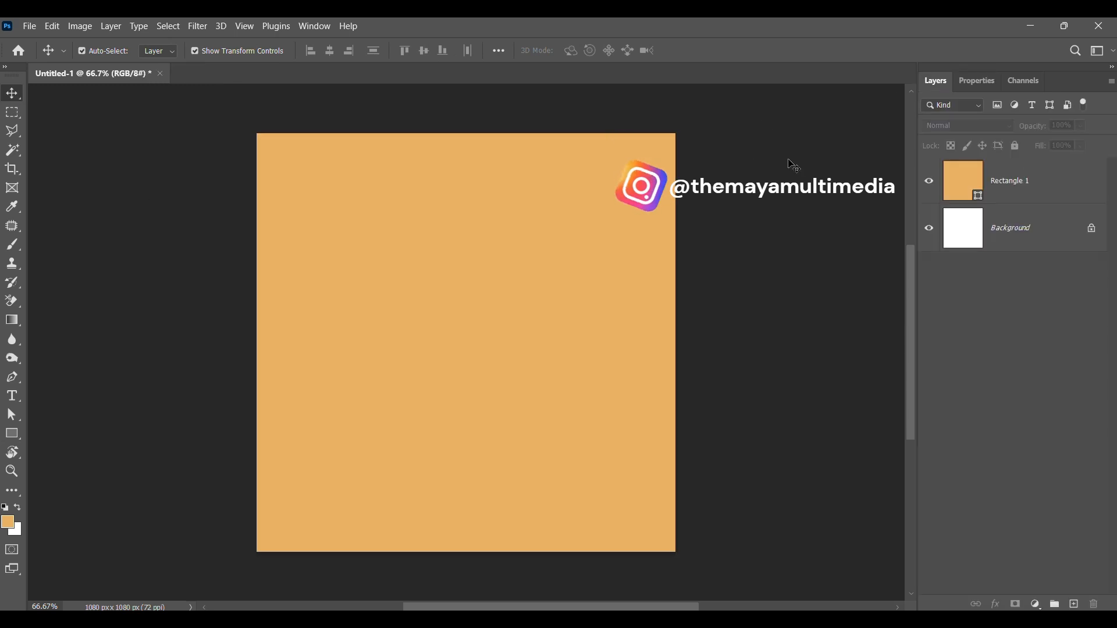
pyautogui.moveTo(794, 170); pyautogui.dragTo(488, 71)
pyautogui.moveTo(592, 377); pyautogui.dragTo(475, 367)
# Change the Rectangle 1 fill to a linear gradient at 90 degrees and open that gradient for editing
pyautogui.click(1024, 228)
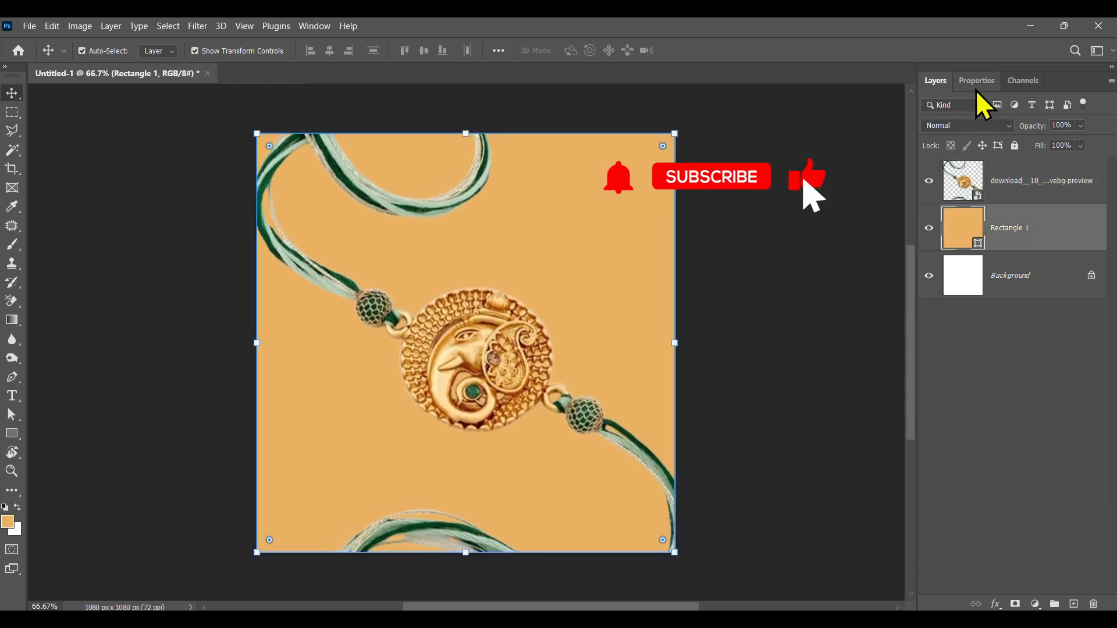
pyautogui.click(978, 80)
pyautogui.press('ctrl')
pyautogui.scroll(1, 496, 333)
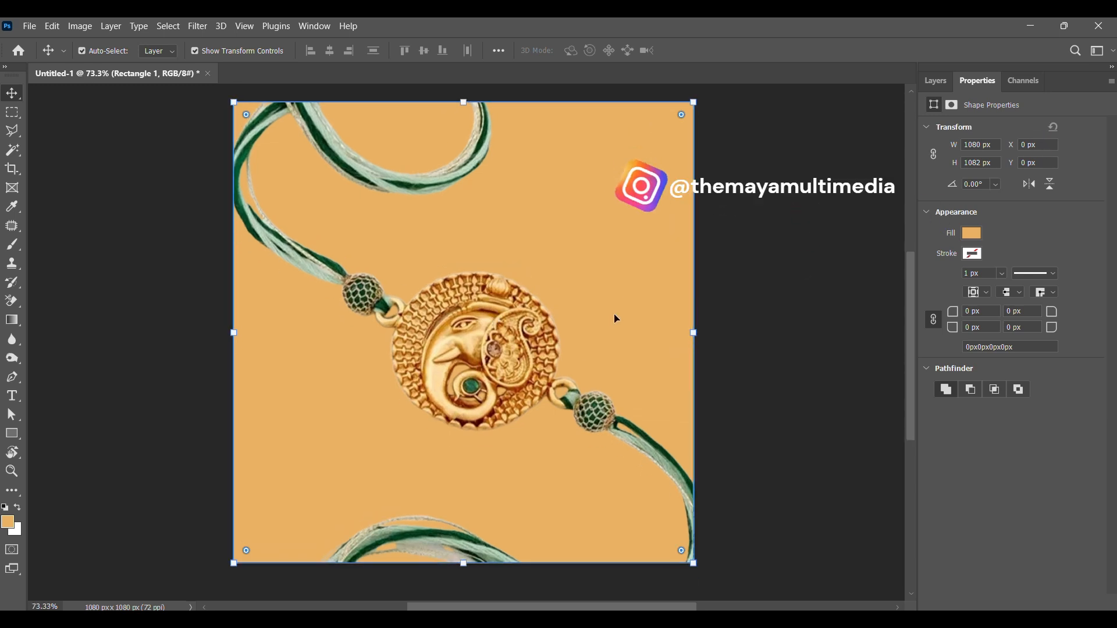
pyautogui.click(973, 233)
pyautogui.click(975, 261)
pyautogui.click(943, 410)
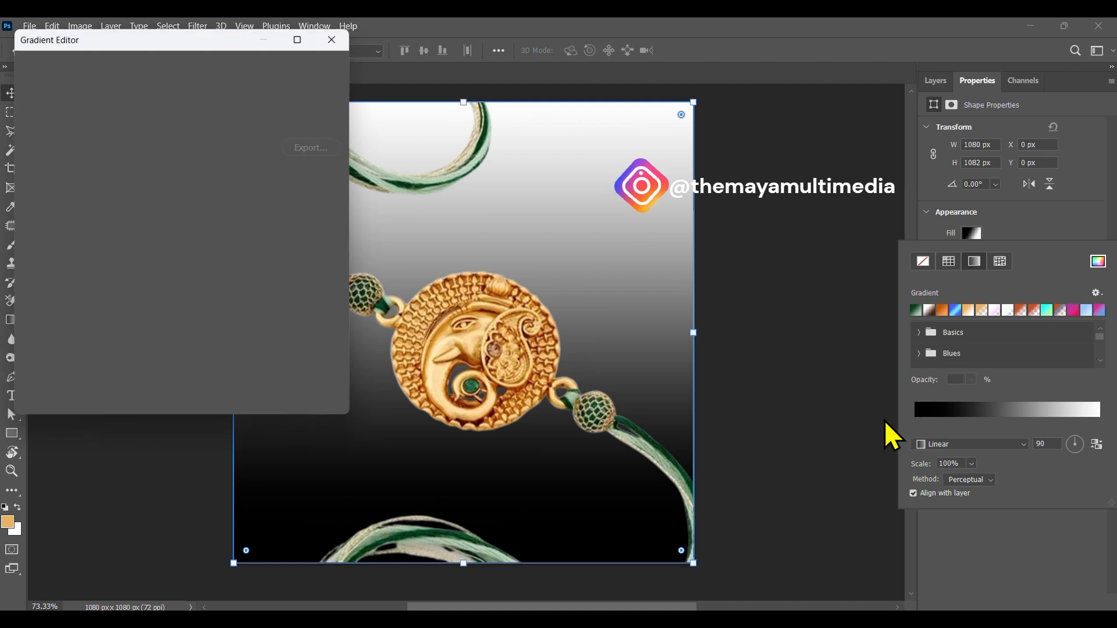
# Set the gradient's black colour stop to a dark green based on the rakhi's green thread
pyautogui.doubleClick(37, 314)
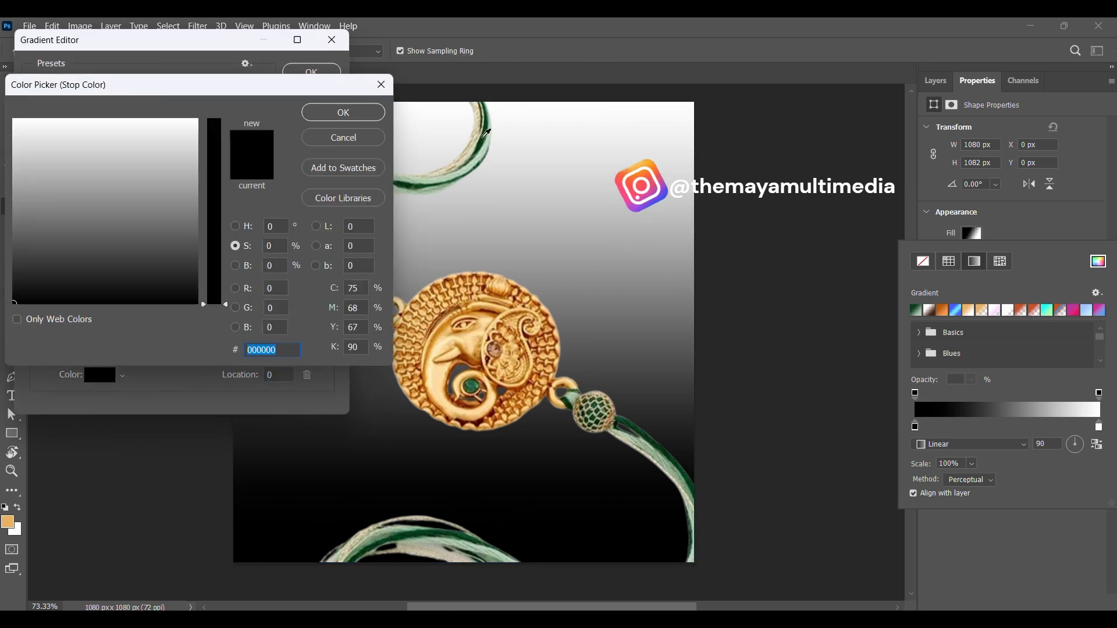
pyautogui.click(487, 133)
pyautogui.click(639, 420)
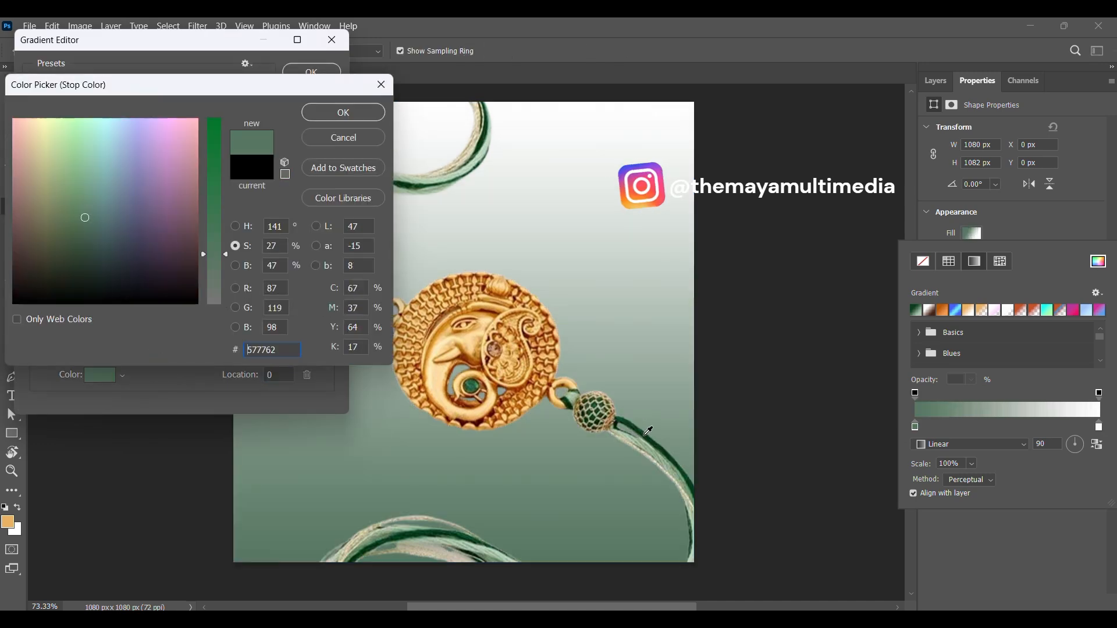
pyautogui.click(658, 440)
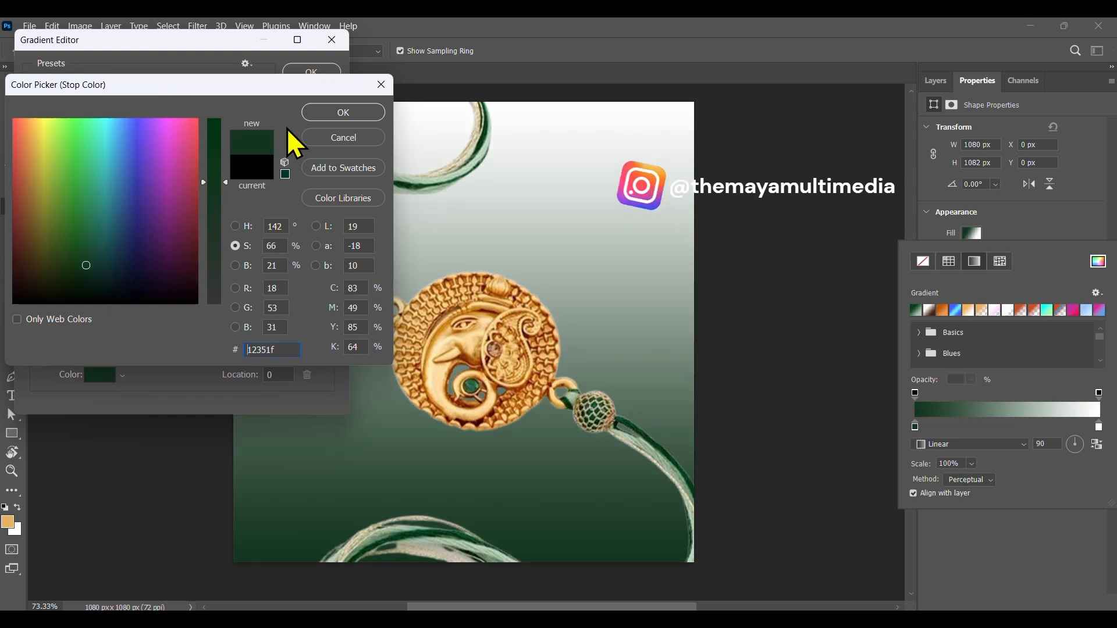
pyautogui.click(354, 114)
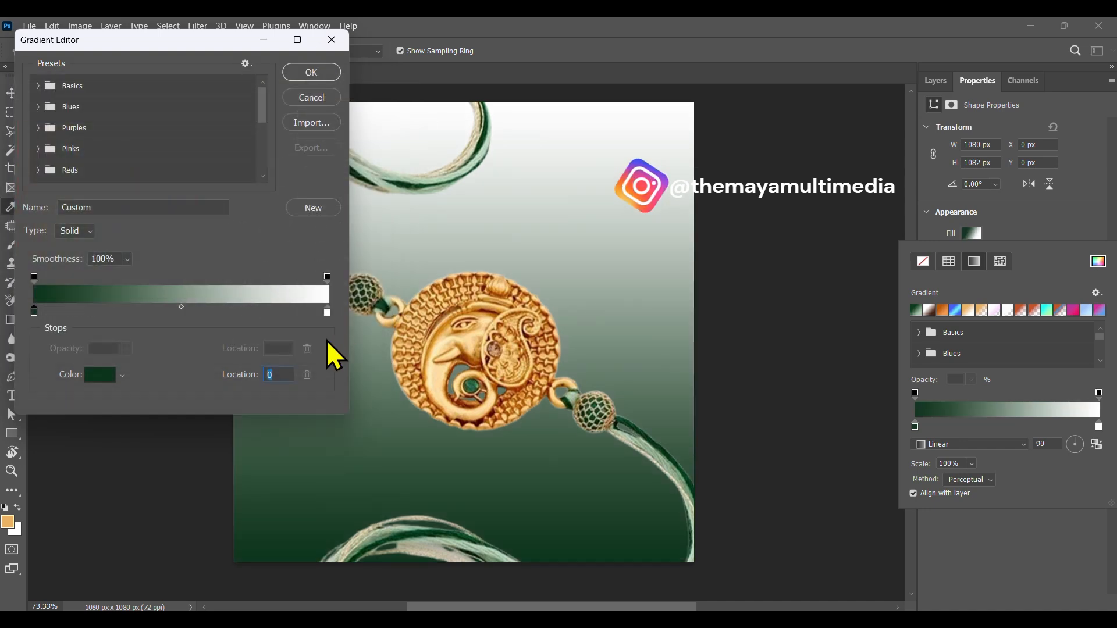
# Set the gradient's white colour stop to light green 8eb48c and apply the gradient to the background rectangle
pyautogui.click(100, 375)
pyautogui.click(221, 269)
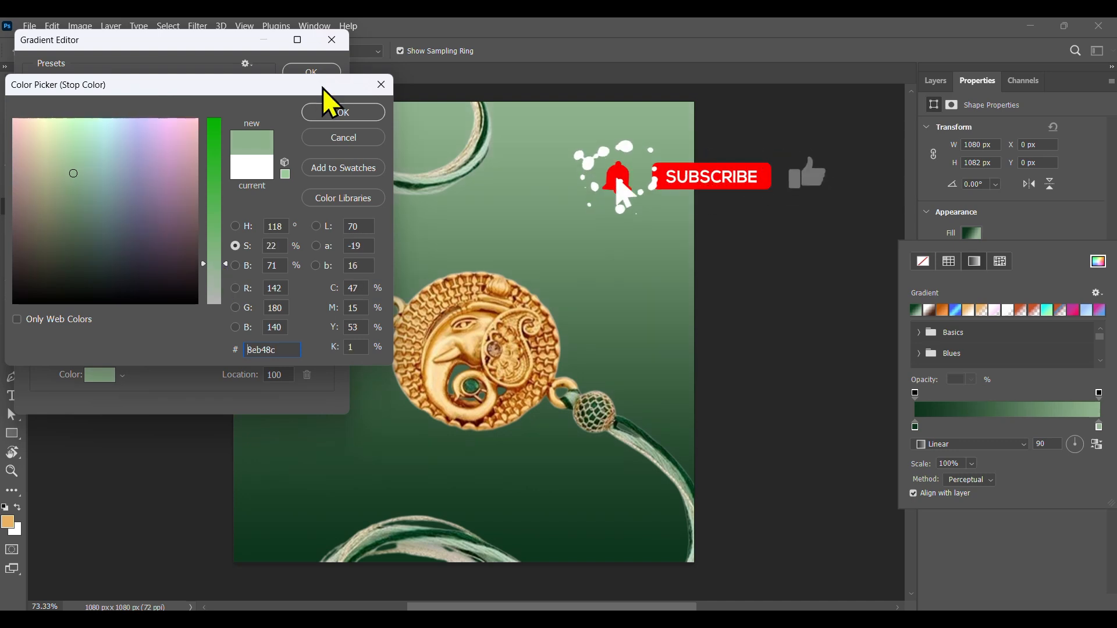
pyautogui.click(332, 114)
pyautogui.click(320, 78)
pyautogui.click(12, 93)
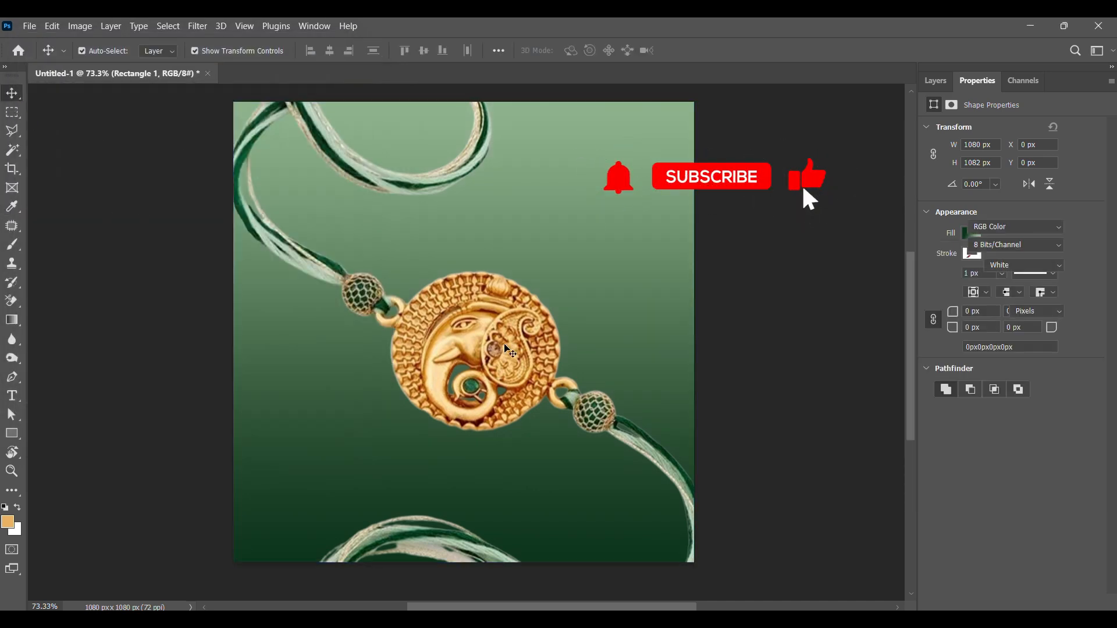
pyautogui.click(486, 359)
pyautogui.scroll(1, 488, 274)
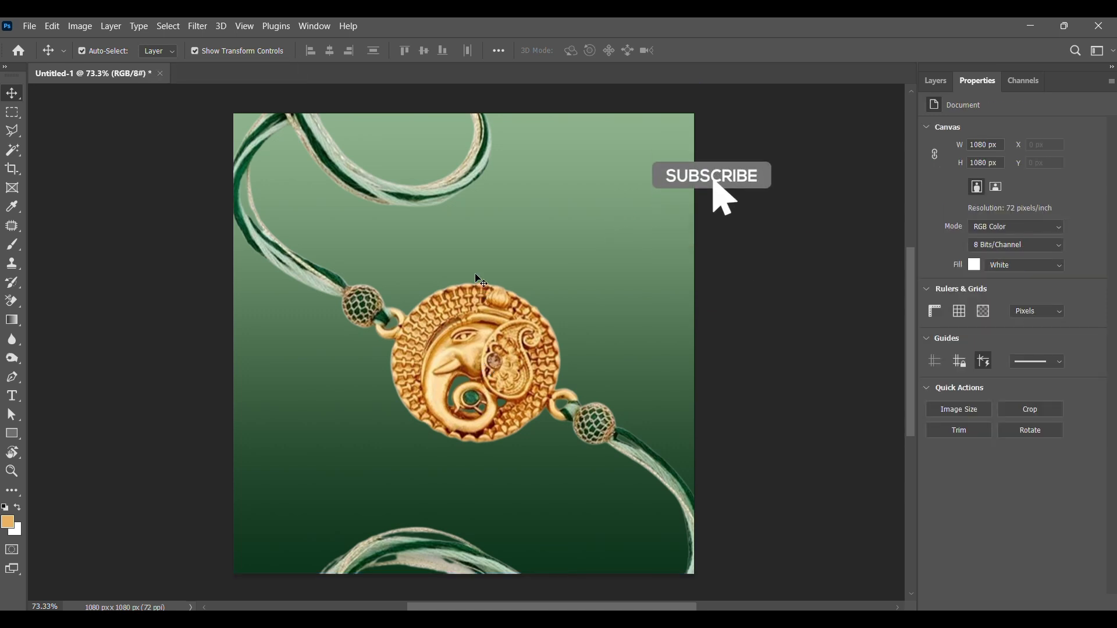
pyautogui.scroll(-1, 488, 274)
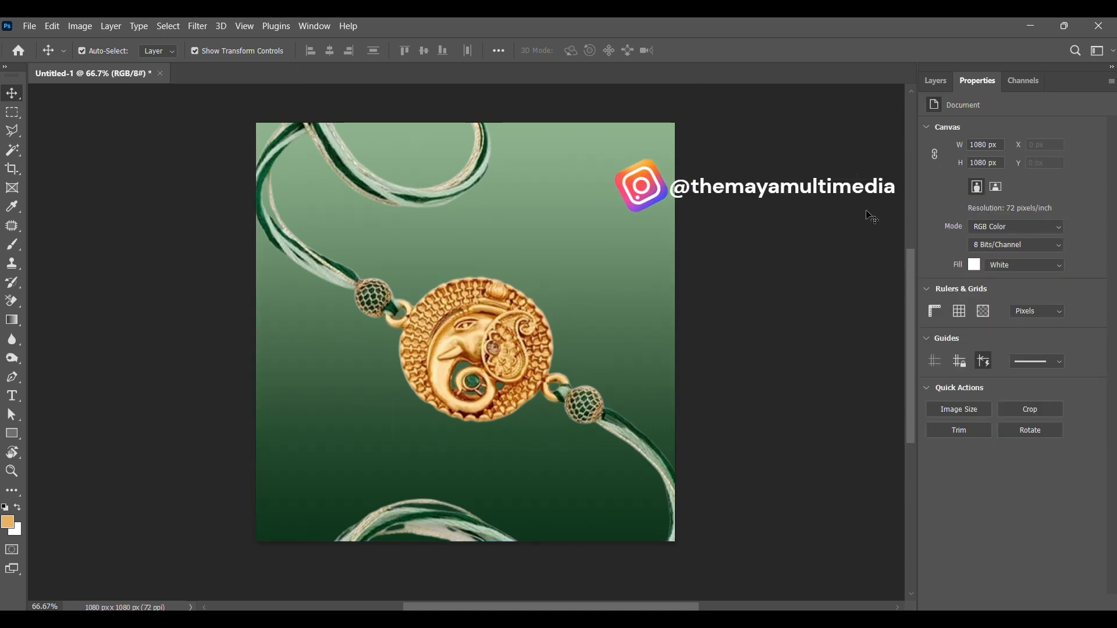
# Draw a rectangle about 1080 by 397 px across the canvas middle, with a dark green fill and no stroke
pyautogui.click(12, 435)
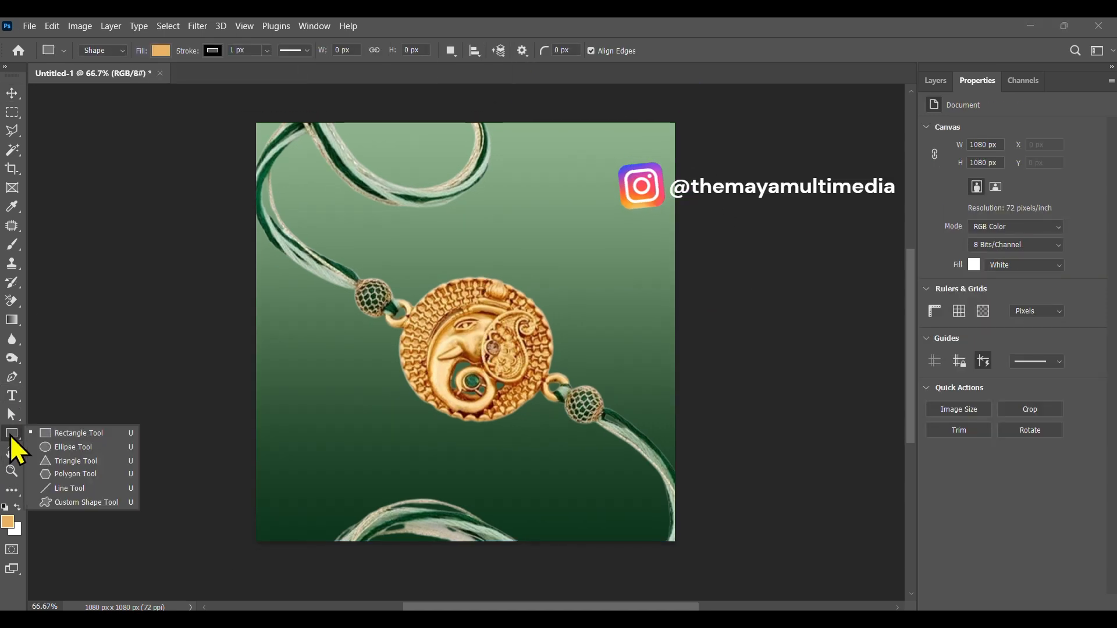
pyautogui.moveTo(255, 273)
pyautogui.mouseDown()
pyautogui.moveTo(582, 412)
pyautogui.moveTo(674, 426)
pyautogui.mouseUp()
pyautogui.click(970, 262)
pyautogui.click(966, 291)
pyautogui.click(973, 233)
pyautogui.click(944, 311)
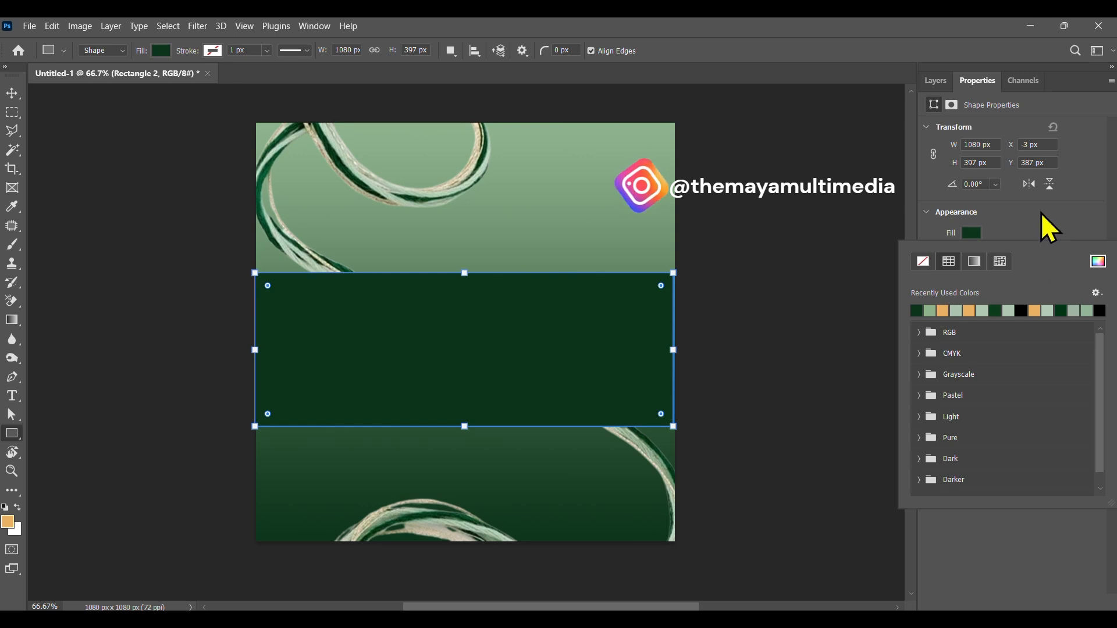
pyautogui.click(1047, 227)
# Move the dark green band's layer beneath the rakhi image
pyautogui.click(11, 93)
pyautogui.click(936, 81)
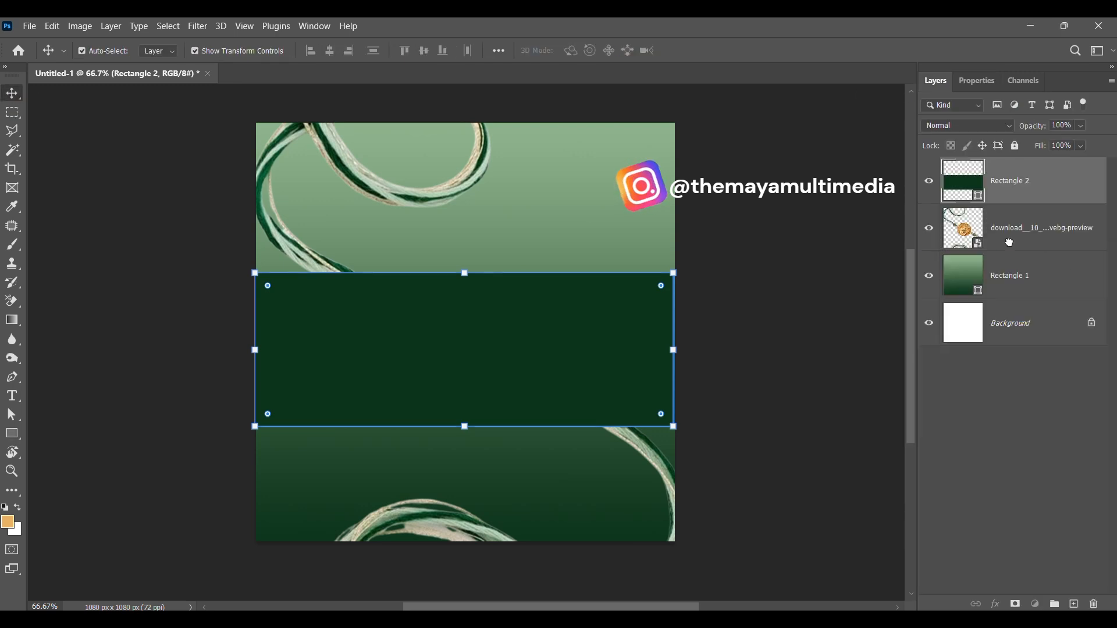
pyautogui.moveTo(1010, 242); pyautogui.dragTo(1009, 162)
# Stretch the green band to about 107% of its height and align its ends with the canvas sides
pyautogui.moveTo(473, 273); pyautogui.dragTo(473, 266)
pyautogui.moveTo(464, 426); pyautogui.dragTo(465, 431)
pyautogui.moveTo(255, 347); pyautogui.dragTo(257, 348)
pyautogui.moveTo(674, 348); pyautogui.dragTo(682, 348)
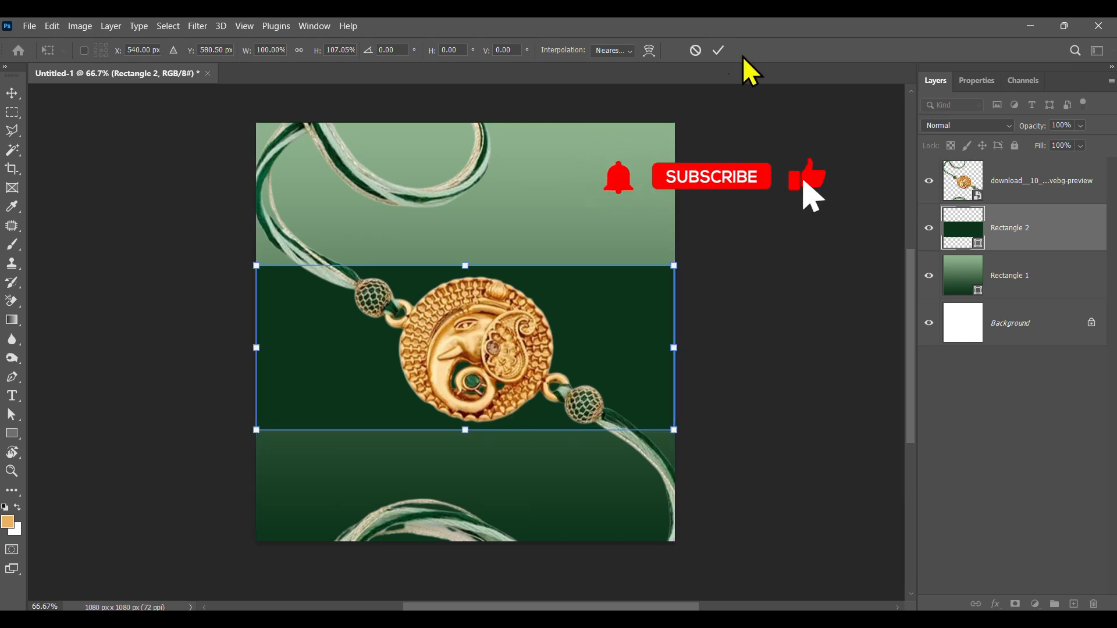
pyautogui.click(719, 50)
pyautogui.click(793, 225)
# Add a Bevel & Emboss style to Rectangle 2 with dark green 193523 as the highlight colour
pyautogui.click(1036, 232)
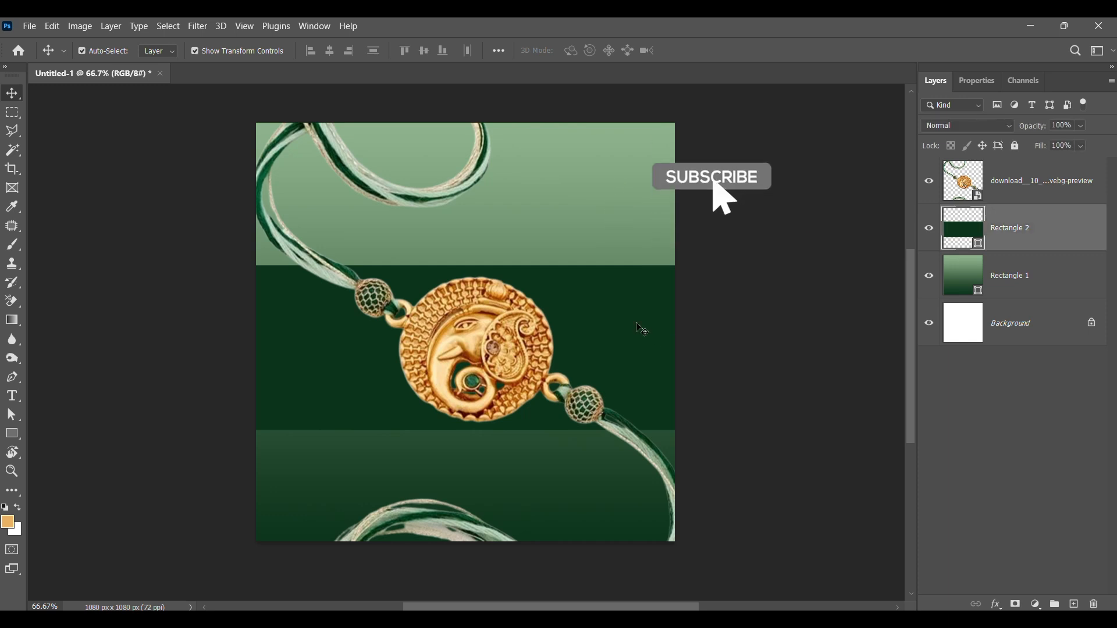
pyautogui.rightClick(1028, 234)
pyautogui.click(871, 28)
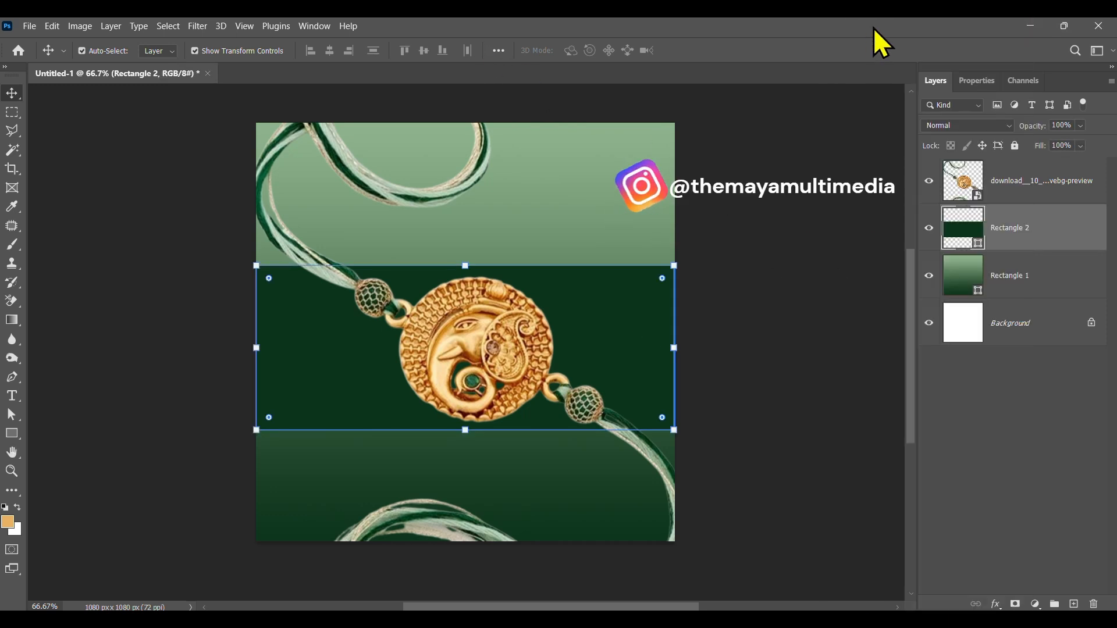
pyautogui.moveTo(590, 87); pyautogui.dragTo(807, 89)
pyautogui.click(742, 169)
pyautogui.click(1038, 344)
pyautogui.click(619, 317)
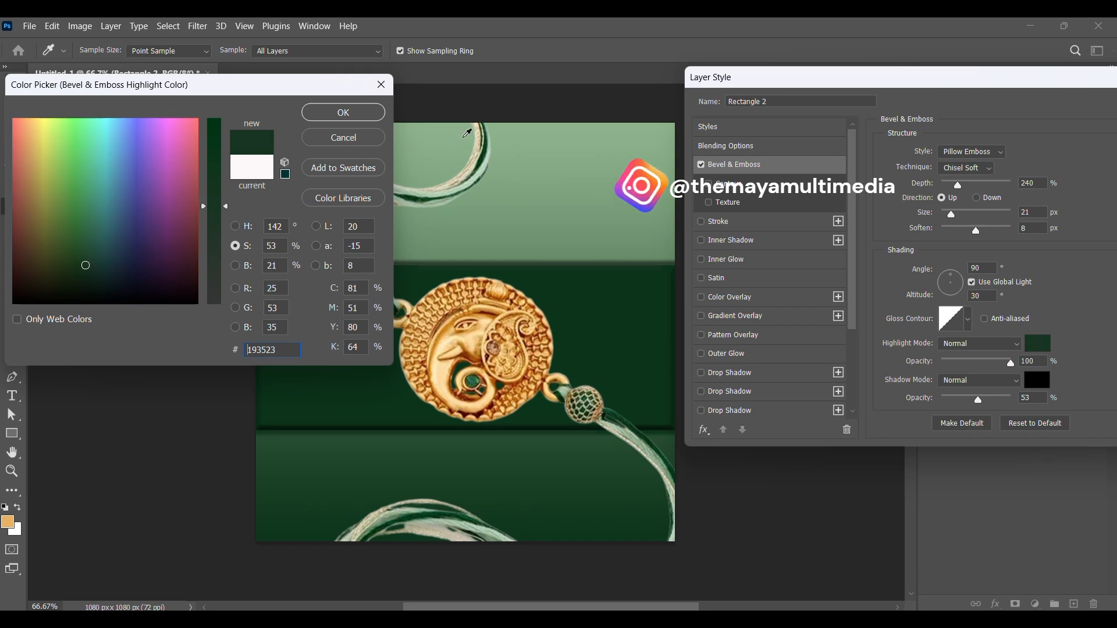
pyautogui.click(344, 112)
# Change the bevel style to Outer Bevel, with shadow opacity 65% and depth 115%
pyautogui.click(971, 152)
pyautogui.click(966, 158)
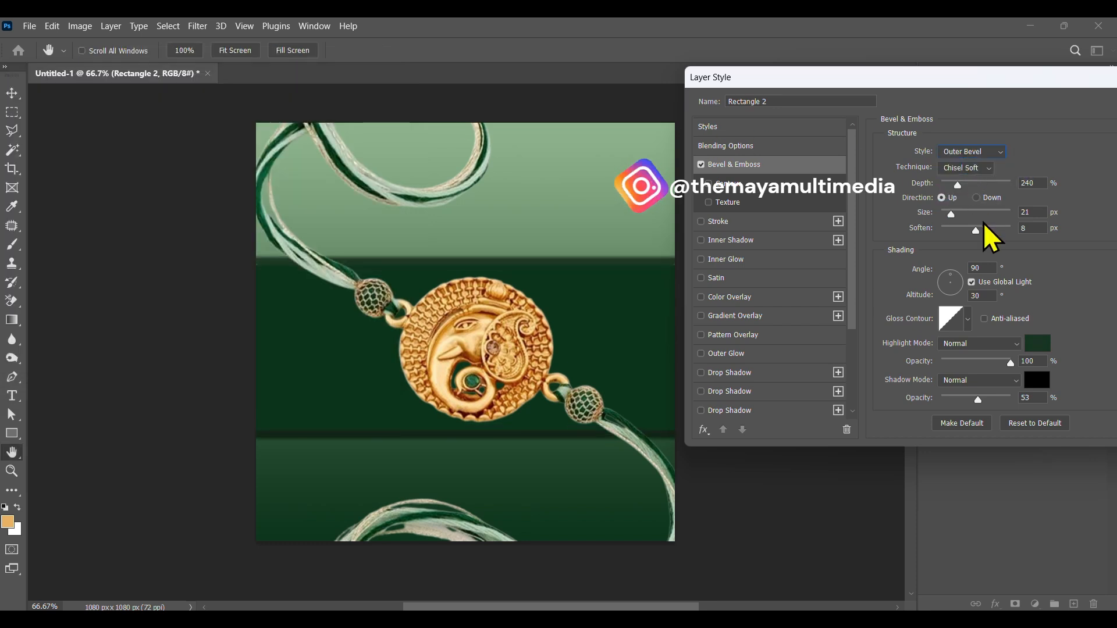
pyautogui.moveTo(978, 400); pyautogui.dragTo(986, 400)
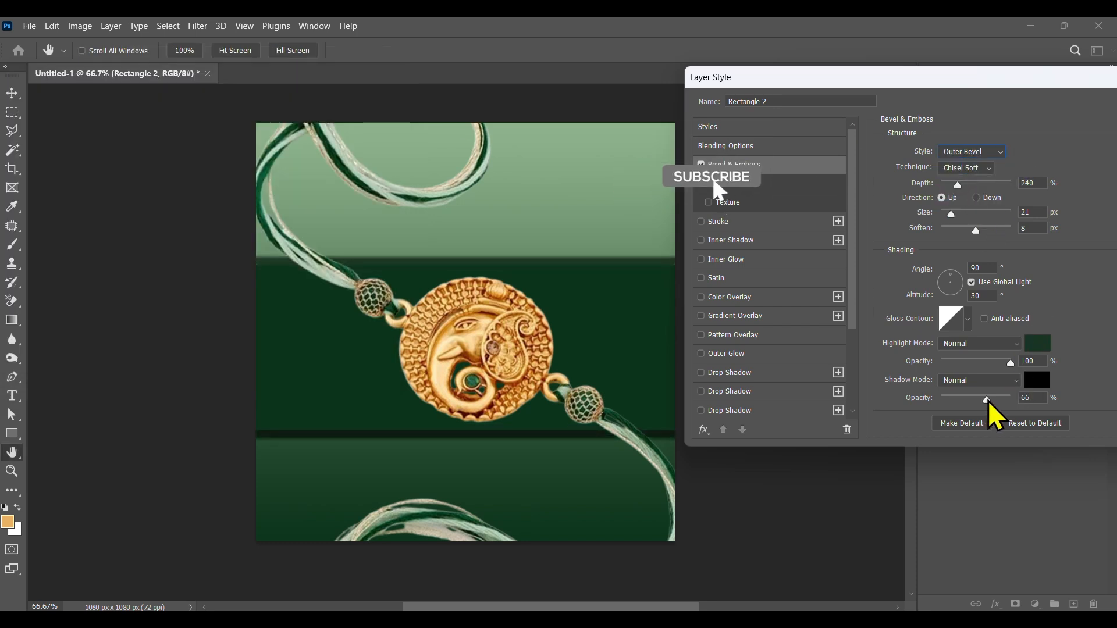
pyautogui.moveTo(953, 214)
pyautogui.mouseDown()
pyautogui.moveTo(969, 187)
pyautogui.moveTo(951, 195)
pyautogui.mouseUp()
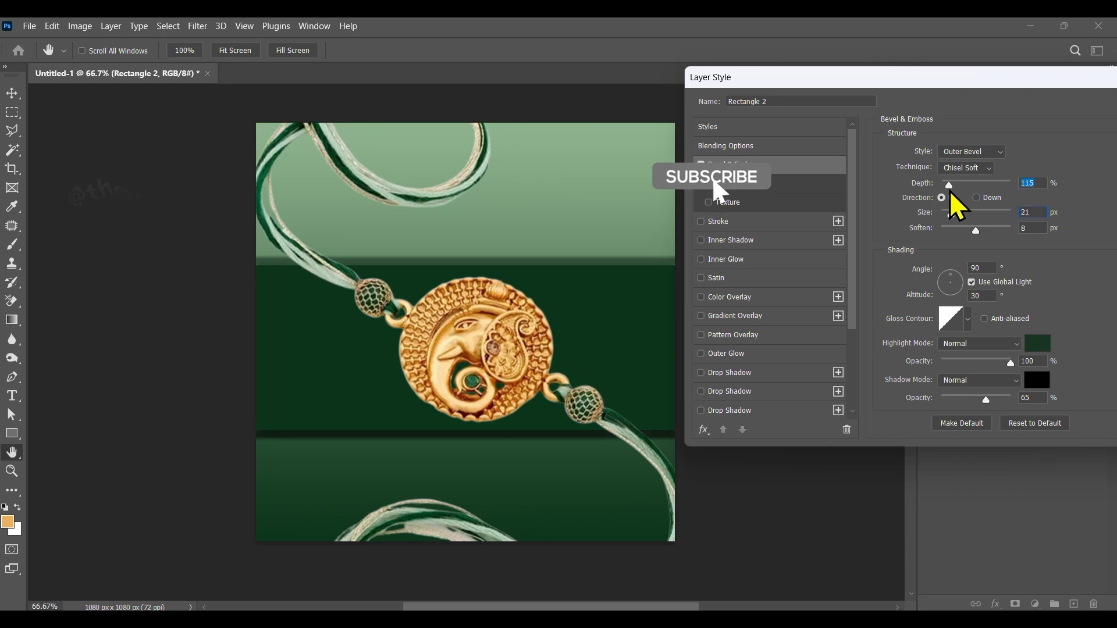
# Make the bevel's highlight a more saturated dark green and set the bevel size to 24 px and soften to 0
pyautogui.click(1037, 344)
pyautogui.moveTo(229, 211); pyautogui.dragTo(227, 285)
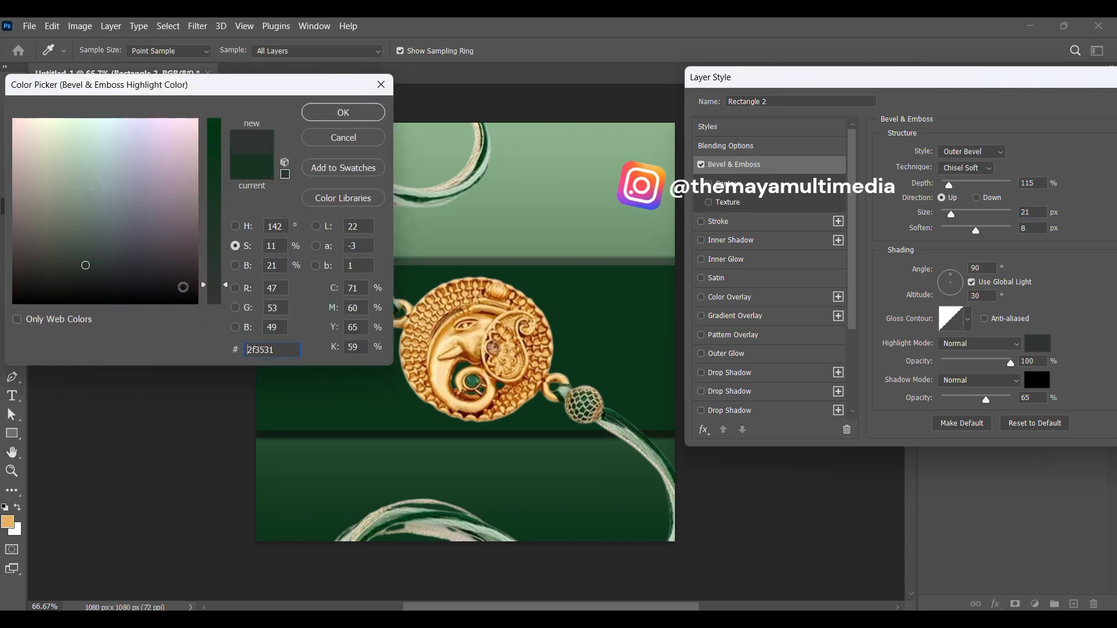
pyautogui.click(188, 290)
pyautogui.click(263, 166)
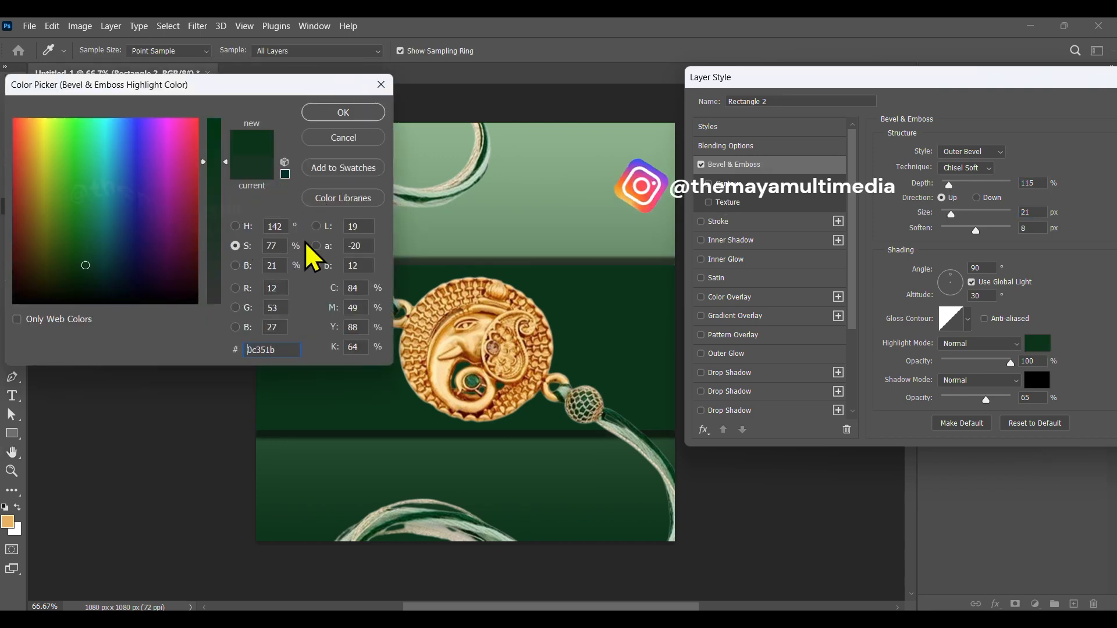
pyautogui.press('Return')
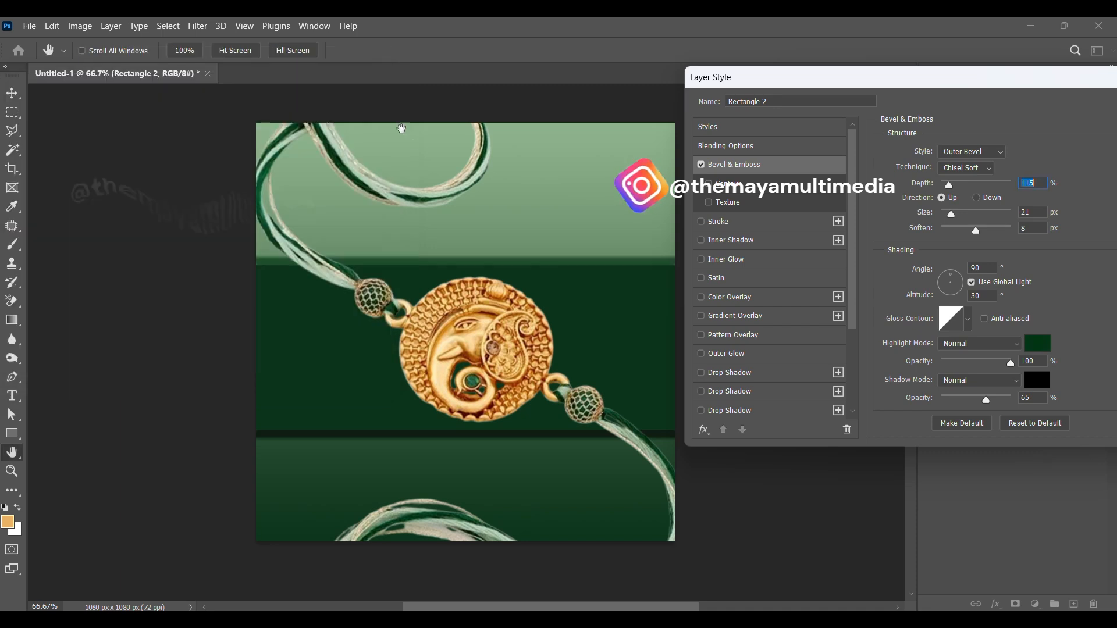
pyautogui.moveTo(953, 216)
pyautogui.mouseDown()
pyautogui.moveTo(1010, 232)
pyautogui.moveTo(962, 232)
pyautogui.mouseUp()
pyautogui.press('Tab')
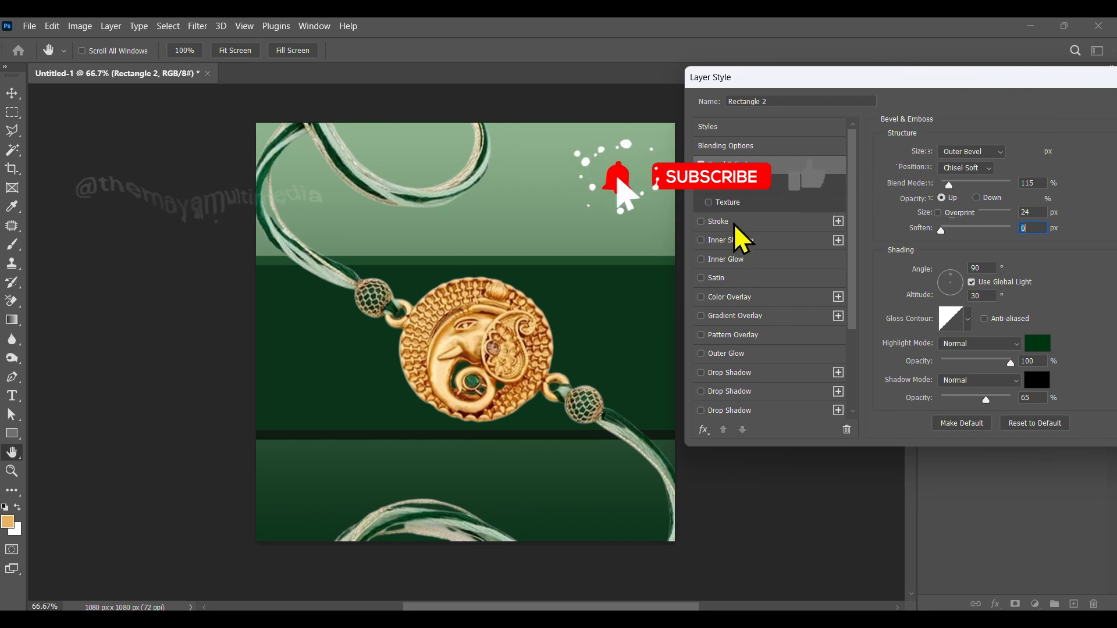
# Add Stroke, Inner Glow and Outer Glow effects to the band, with the outer glow at 28% spread and 46 px size
pyautogui.click(720, 221)
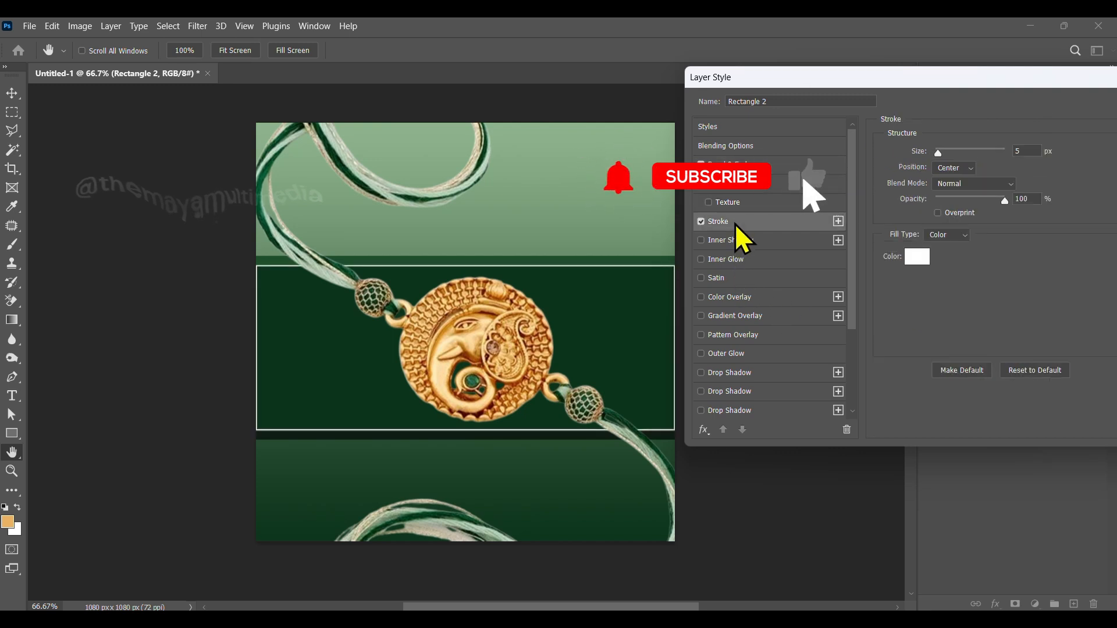
pyautogui.click(728, 261)
pyautogui.click(737, 355)
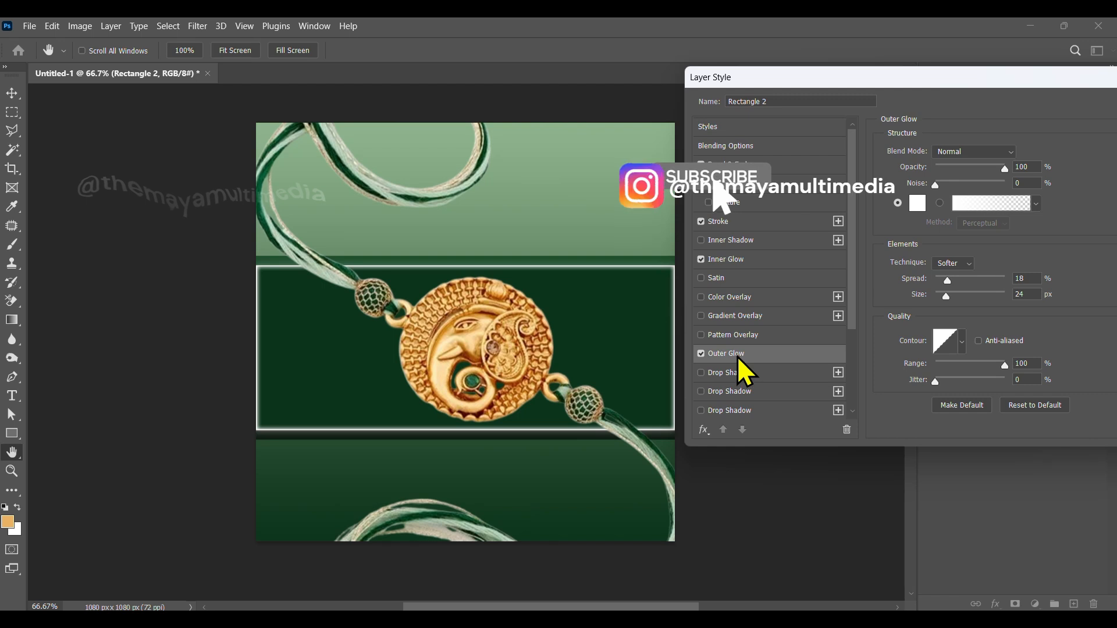
pyautogui.moveTo(947, 297); pyautogui.dragTo(952, 297)
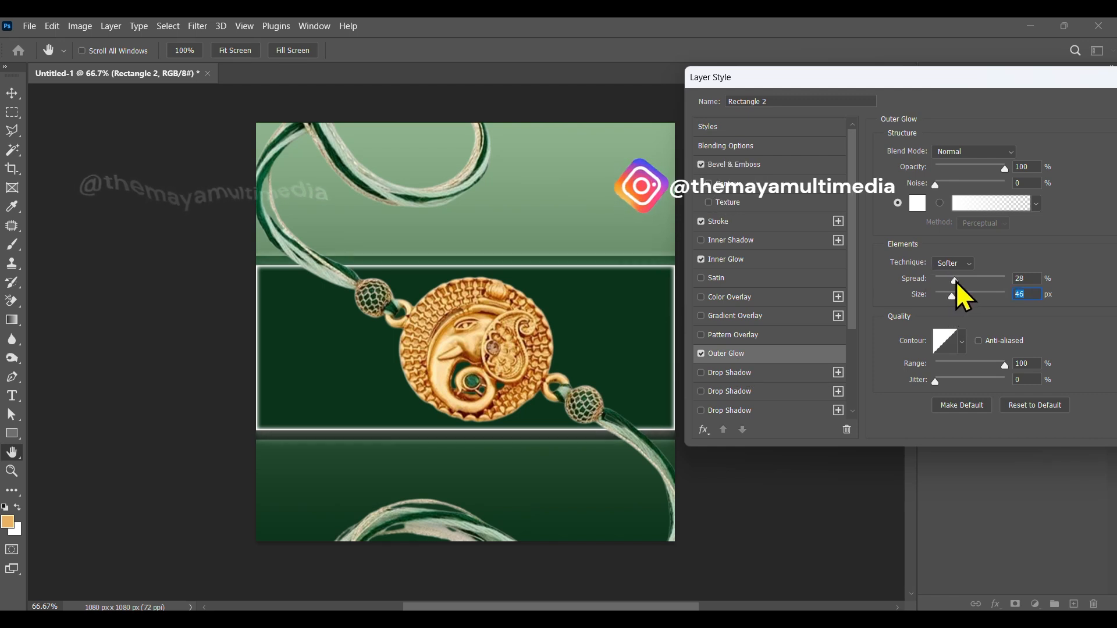
pyautogui.moveTo(1010, 90); pyautogui.dragTo(835, 93)
pyautogui.click(1018, 129)
# Widen the green band to about 112% so both ends extend beyond the canvas sides
pyautogui.moveTo(689, 351); pyautogui.dragTo(710, 349)
pyautogui.moveTo(257, 348); pyautogui.dragTo(227, 348)
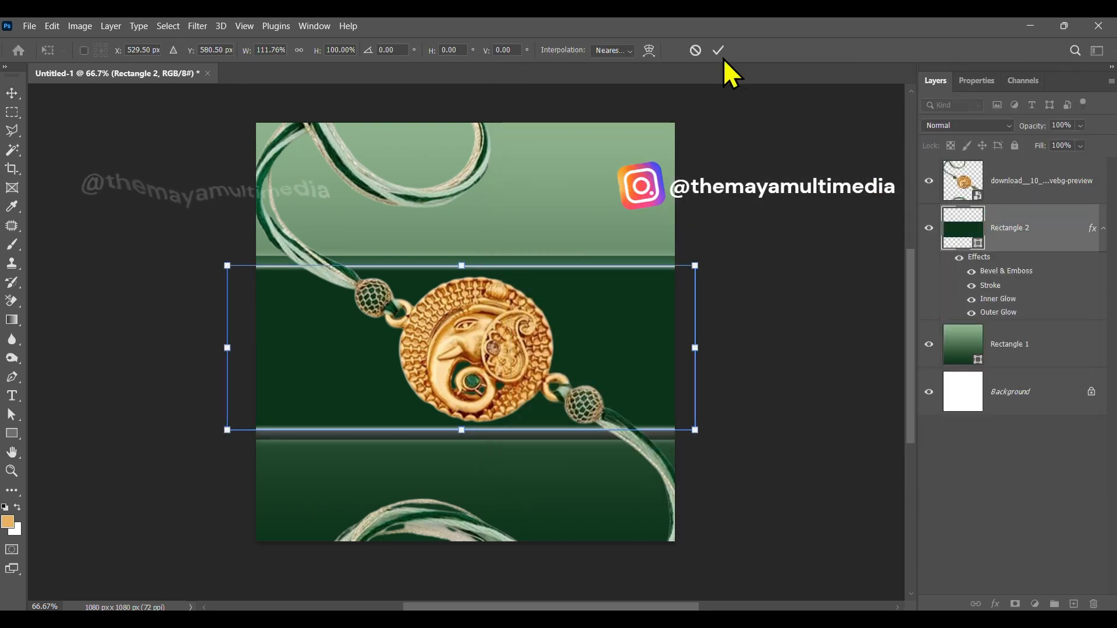
pyautogui.click(718, 50)
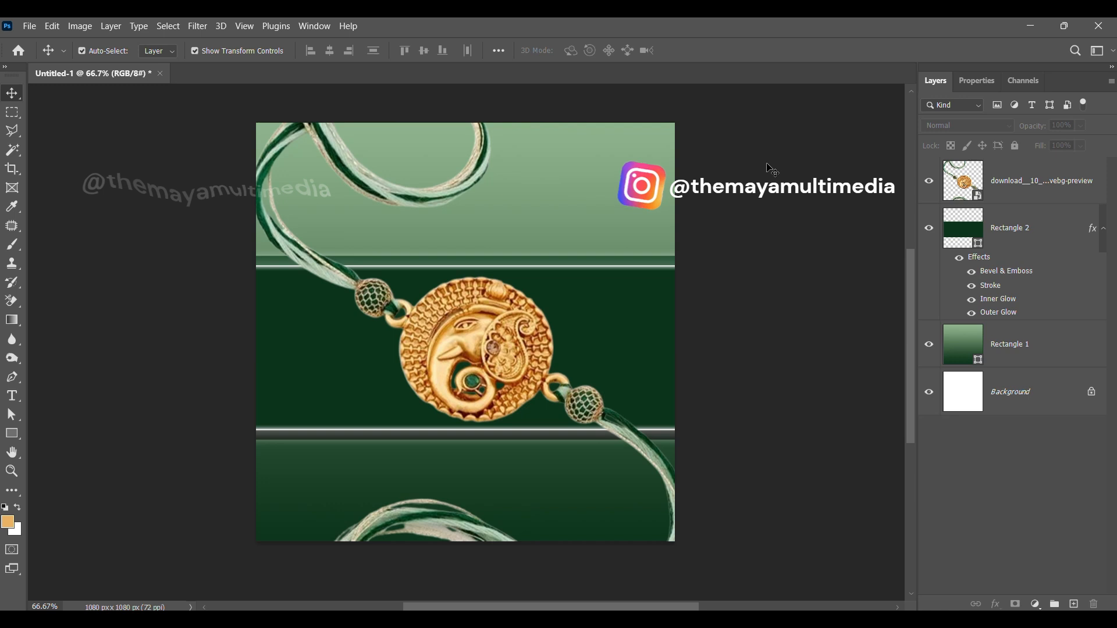
# Add the dark green ornamental mandala image, fit it centrally across most of the canvas, and place its layer beneath Rectangle 2
pyautogui.hotkey('ctrl', 'v')
pyautogui.moveTo(516, 125); pyautogui.dragTo(539, 146)
pyautogui.moveTo(574, 204); pyautogui.dragTo(597, 190)
pyautogui.moveTo(559, 298); pyautogui.dragTo(611, 524)
pyautogui.moveTo(580, 219); pyautogui.dragTo(493, 230)
pyautogui.press('Return')
pyautogui.moveTo(1024, 195); pyautogui.dragTo(1020, 356)
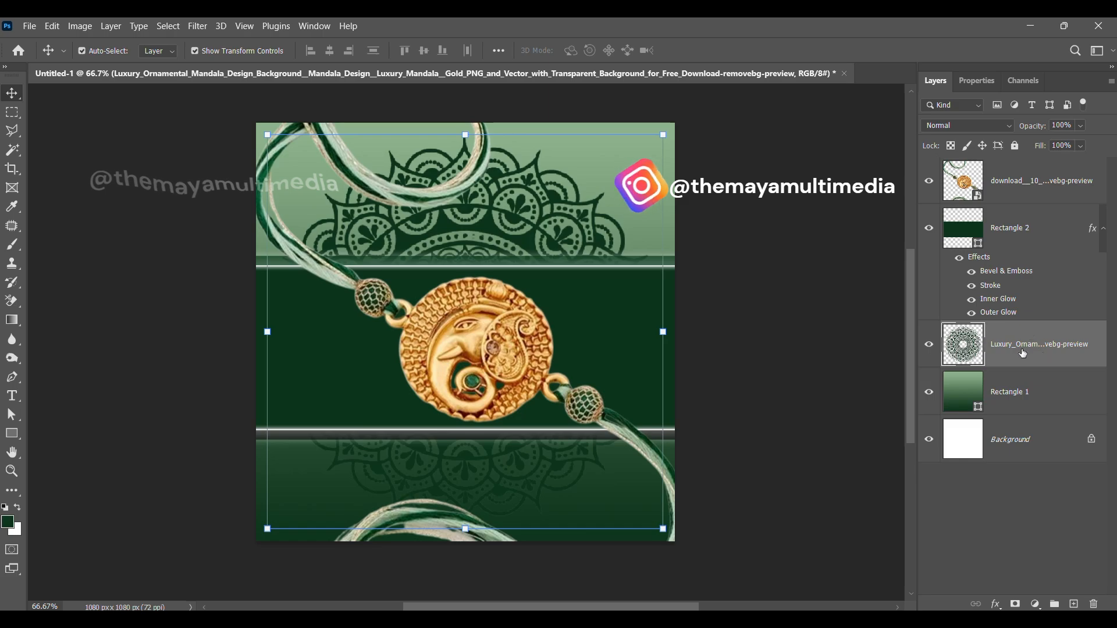
# Load the mandala's outline as a selection and subtract its upper half, leaving the lower half selected
pyautogui.click(14, 113)
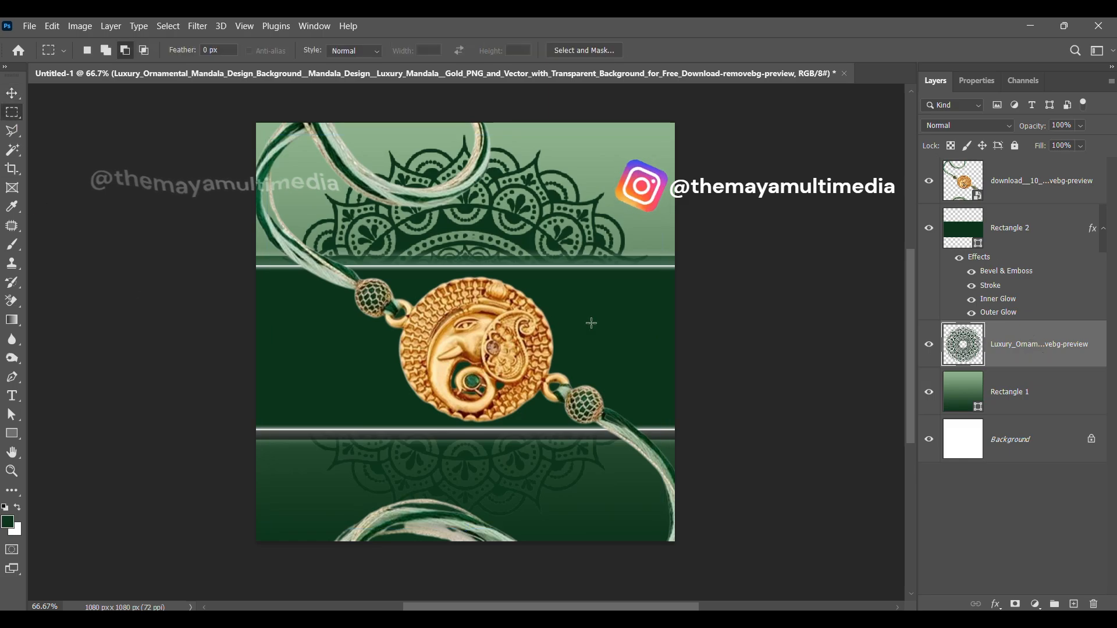
pyautogui.keyDown('ctrl'); pyautogui.click(961, 353); pyautogui.keyUp('ctrl')
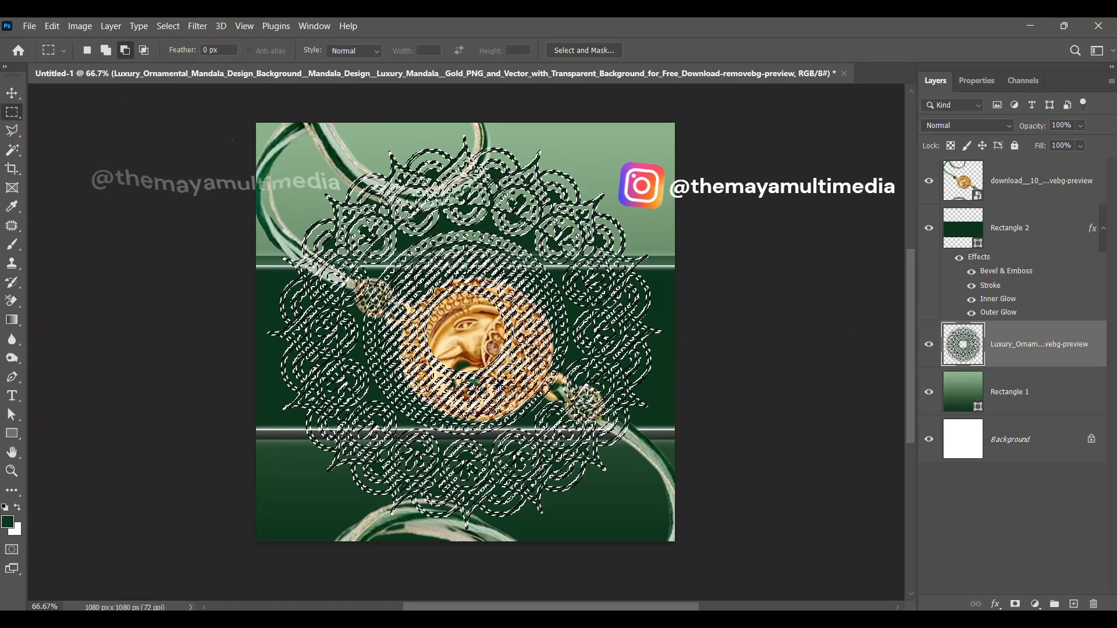
pyautogui.click(125, 50)
pyautogui.moveTo(254, 332); pyautogui.dragTo(689, 104)
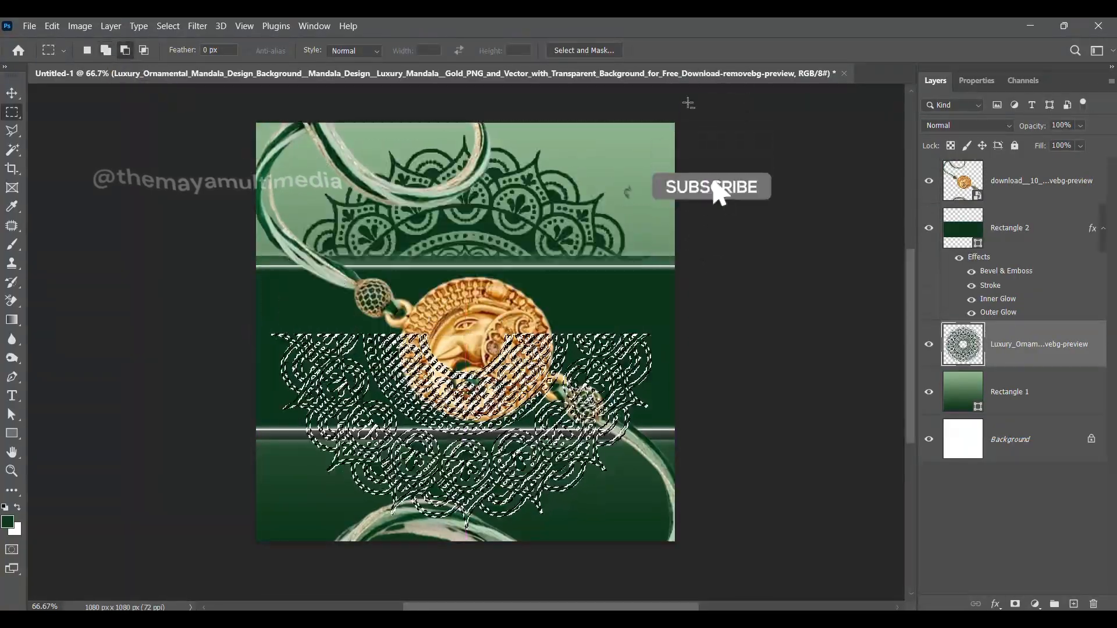
# Fill the selected lower half of the mandala with the light green sampled from the poster's background, and deselect
pyautogui.click(8, 523)
pyautogui.click(682, 135)
pyautogui.click(377, 116)
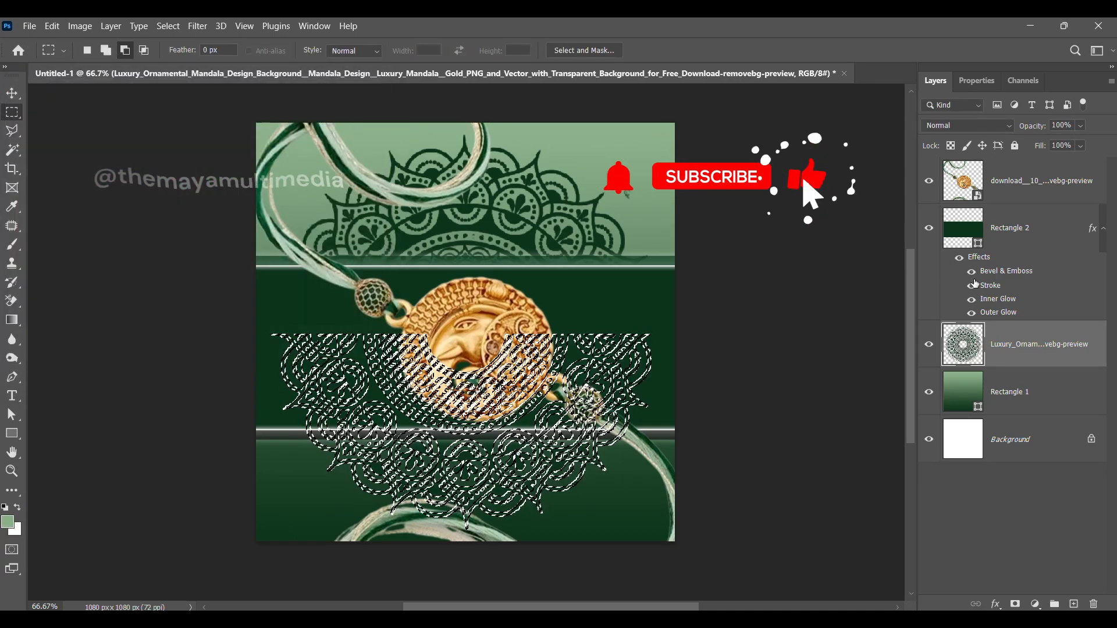
pyautogui.hotkey('alt', 'BackSpace')
pyautogui.hotkey('ctrl', 'd')
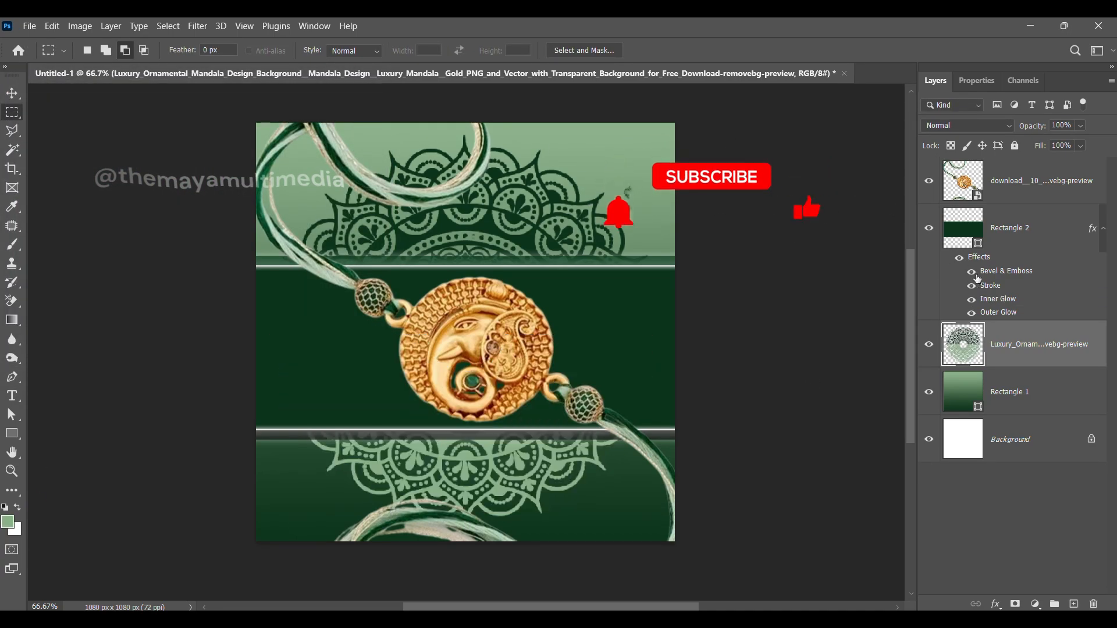
# Give the mandala layer a Pillow Emboss bevel with 209% depth, 8 px size and 11 px soften
pyautogui.click(11, 95)
pyautogui.click(99, 193)
pyautogui.click(1043, 348)
pyautogui.rightClick(1042, 348)
pyautogui.click(867, 26)
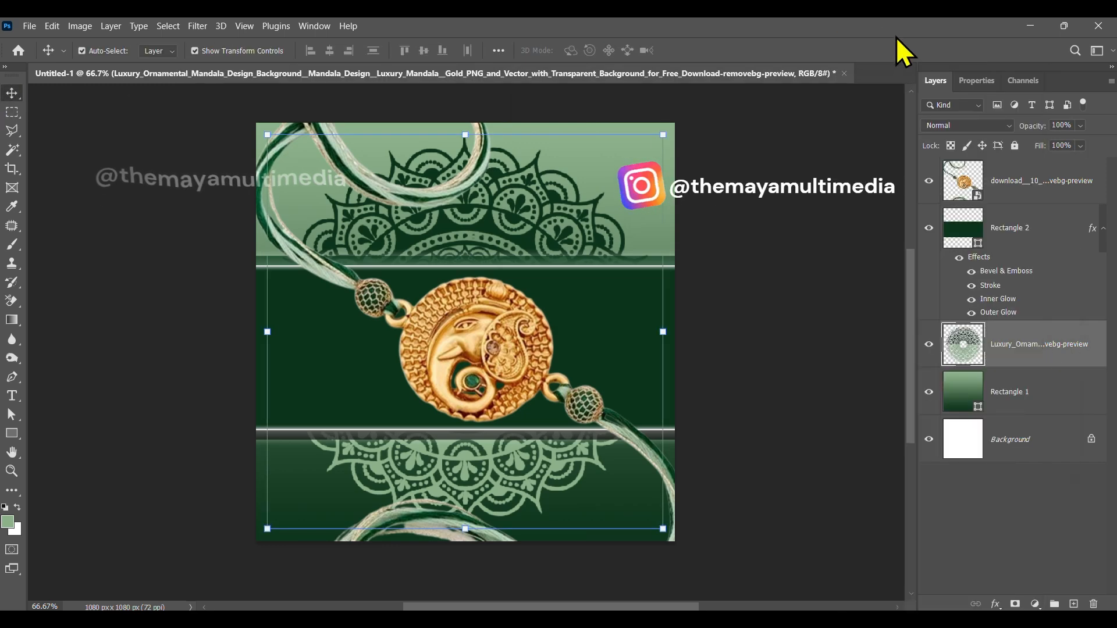
pyautogui.click(778, 177)
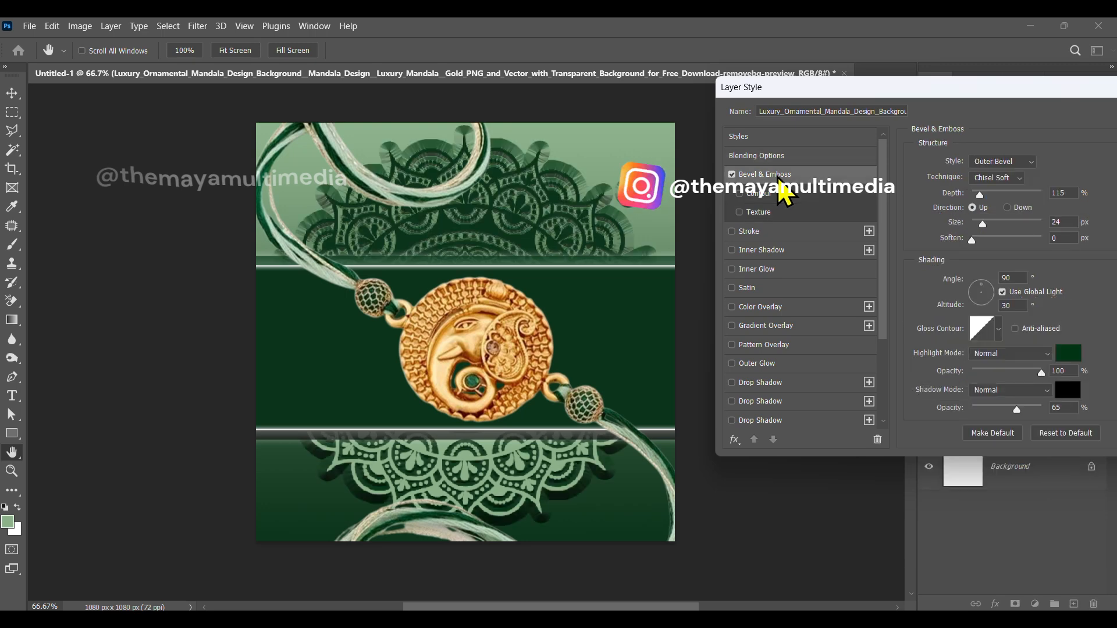
pyautogui.click(1013, 163)
pyautogui.click(1006, 206)
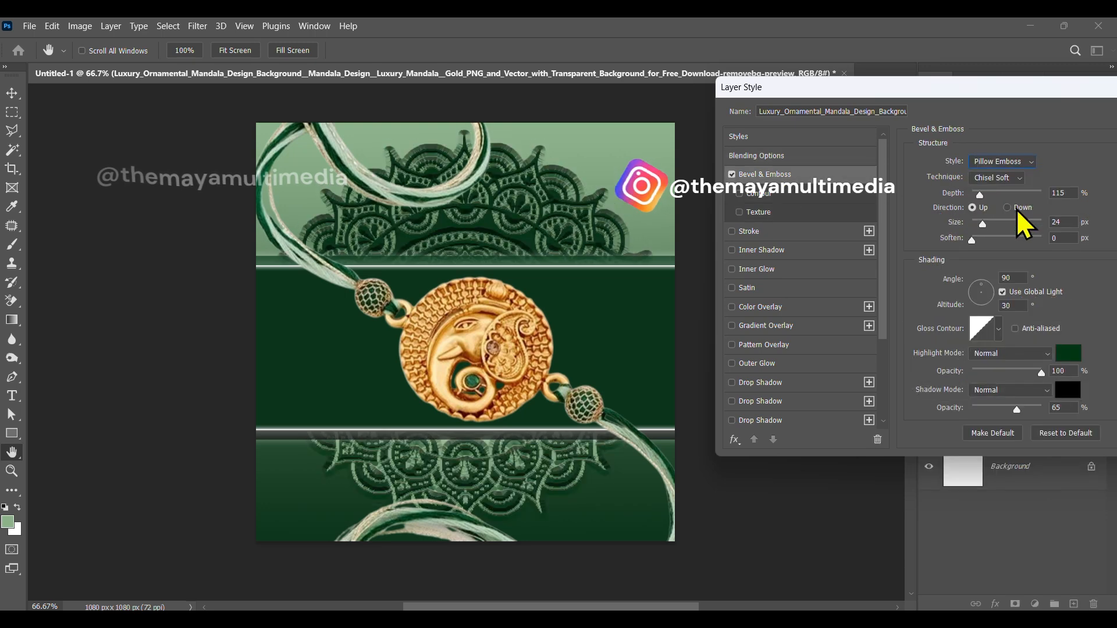
pyautogui.moveTo(972, 239); pyautogui.dragTo(1019, 240)
pyautogui.moveTo(983, 224); pyautogui.dragTo(987, 196)
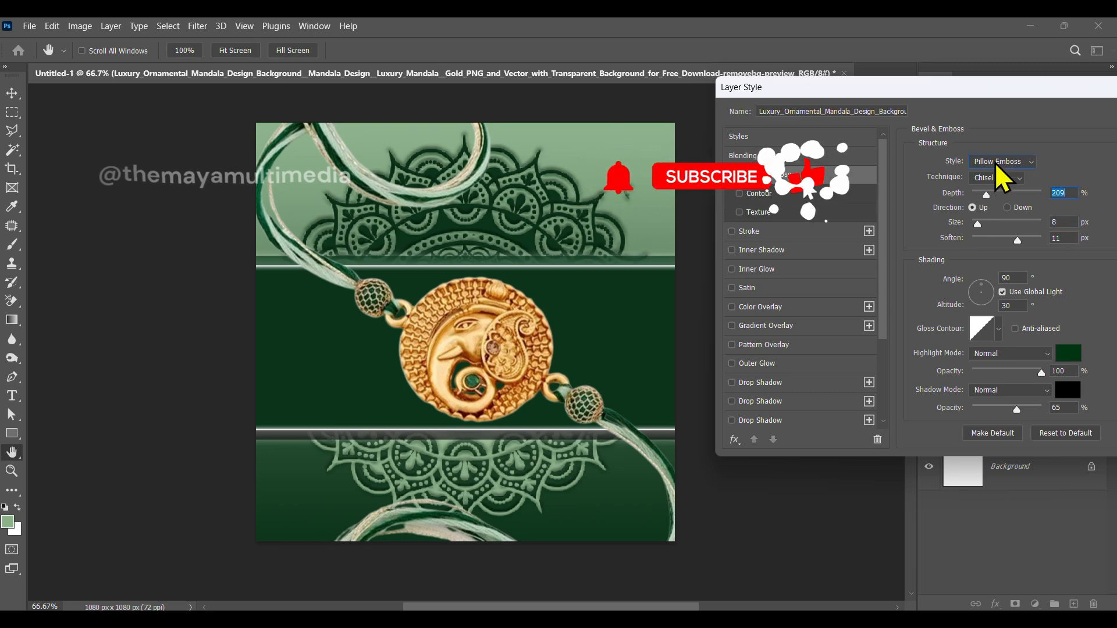
# Try the other bevel styles on the mandala and return to Pillow Emboss
pyautogui.click(997, 163)
pyautogui.click(996, 119)
pyautogui.click(996, 163)
pyautogui.click(992, 173)
pyautogui.click(995, 163)
pyautogui.click(993, 196)
pyautogui.click(994, 164)
pyautogui.click(1005, 206)
pyautogui.click(996, 163)
pyautogui.click(1010, 218)
pyautogui.click(1001, 163)
pyautogui.click(1005, 205)
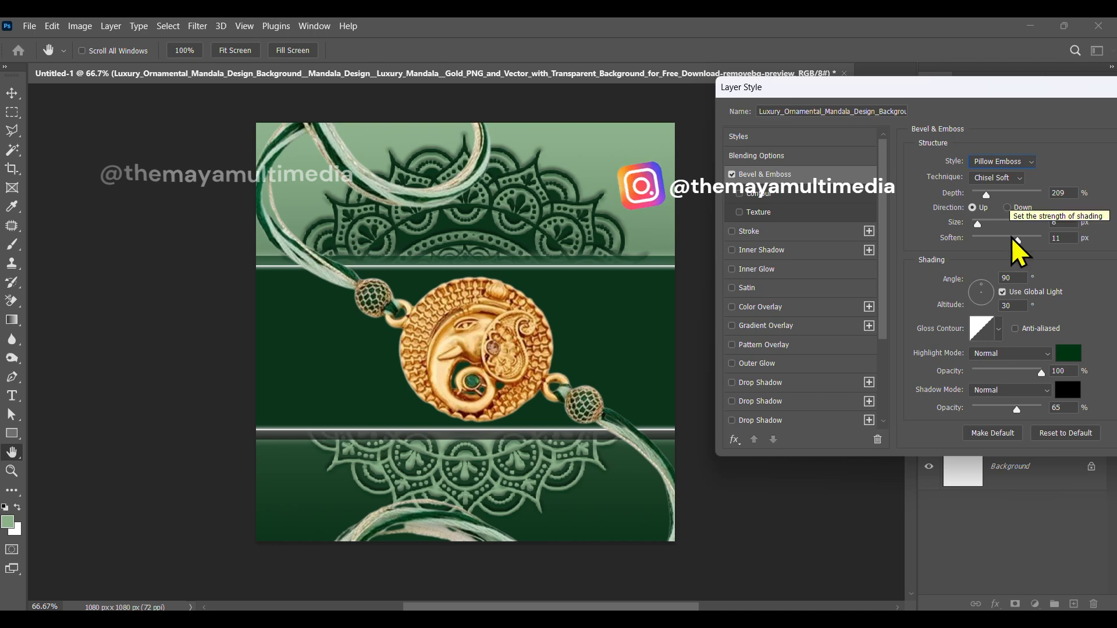
# Set the mandala bevel's highlight colour to white
pyautogui.click(1068, 353)
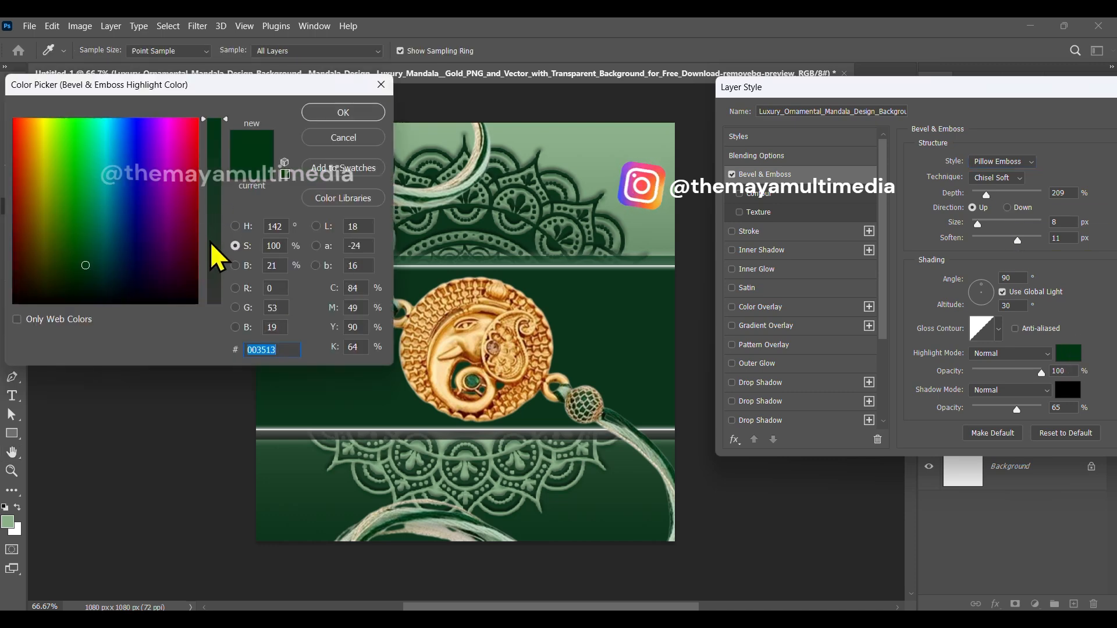
pyautogui.click(235, 246)
pyautogui.click(14, 120)
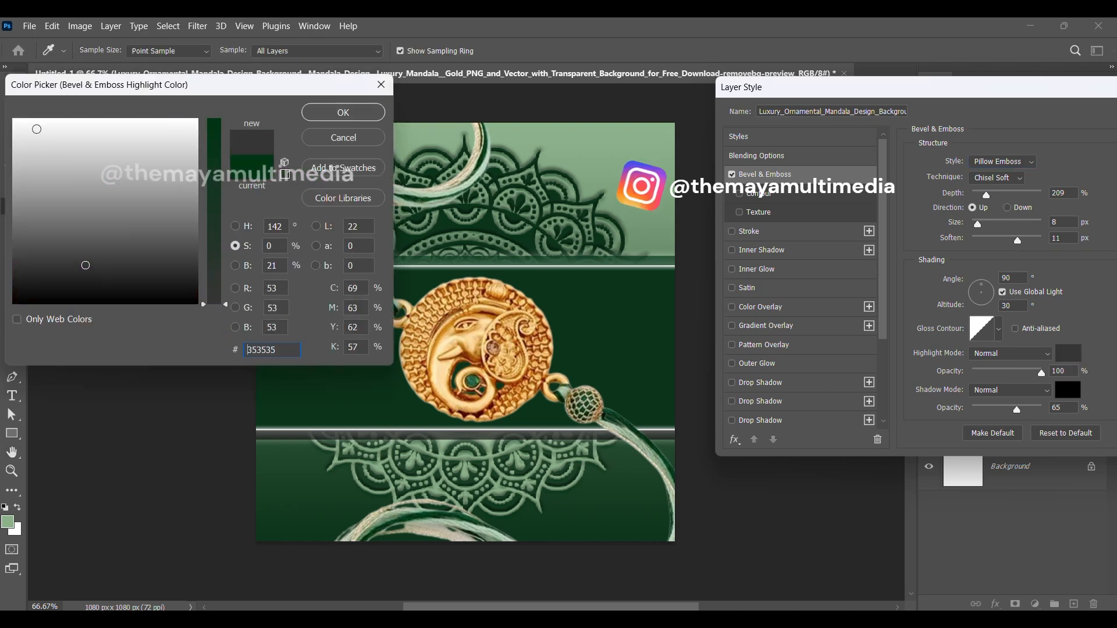
pyautogui.click(325, 116)
# Refine the mandala's bevel with 56% shadow opacity, 7 px size and 8 px soften, and fine-tune its depth
pyautogui.moveTo(1017, 410); pyautogui.dragTo(1012, 411)
pyautogui.moveTo(1018, 240); pyautogui.dragTo(1006, 248)
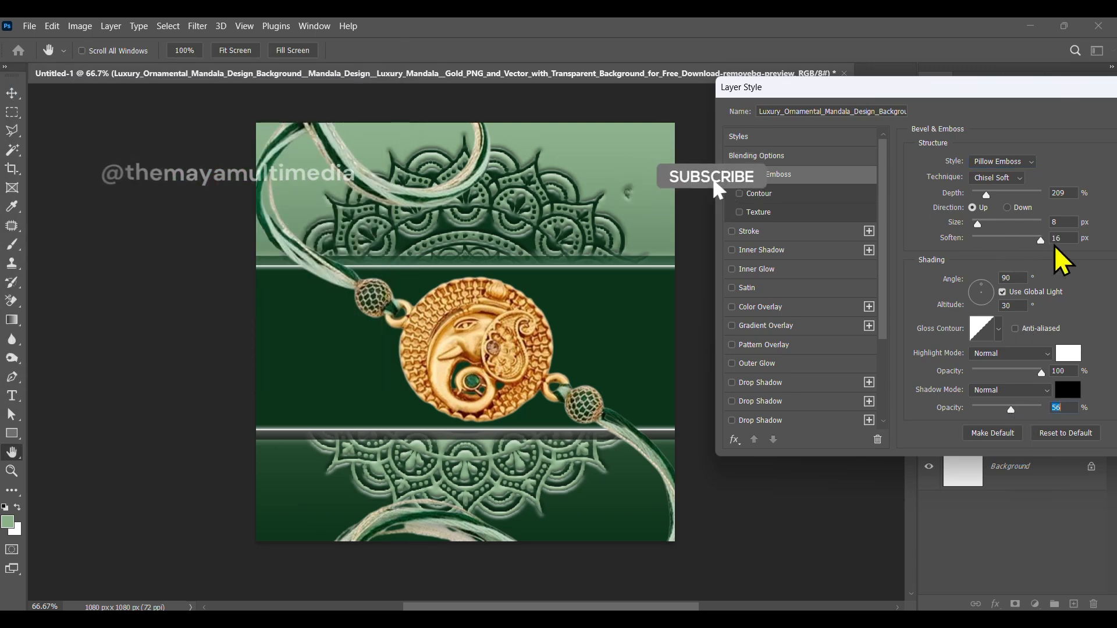
pyautogui.click(1007, 248)
pyautogui.moveTo(979, 226); pyautogui.dragTo(977, 227)
pyautogui.click(977, 226)
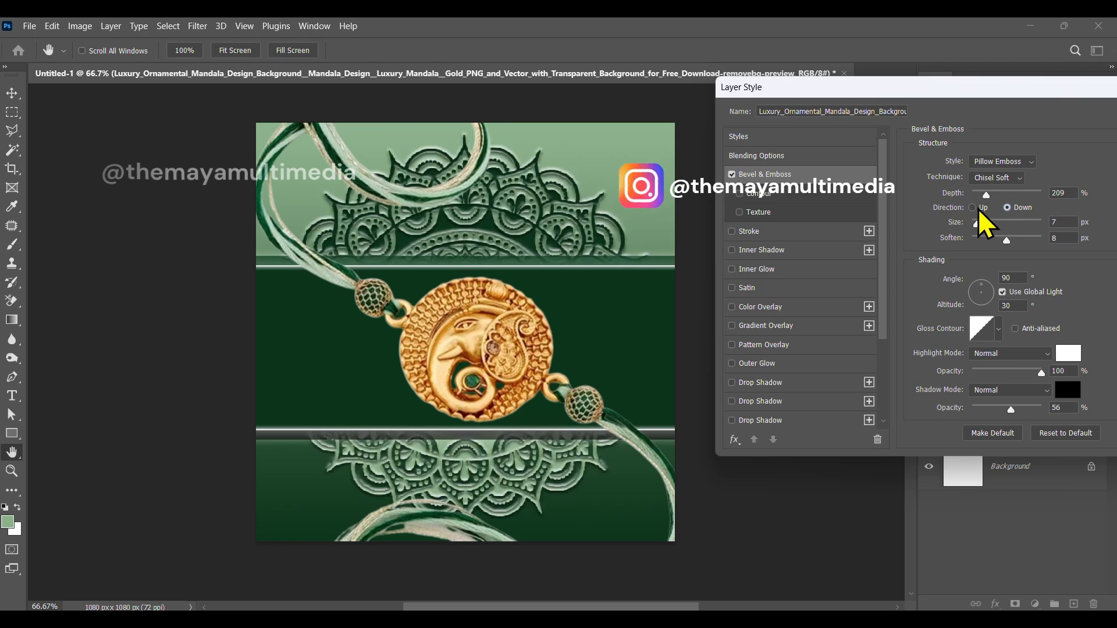
pyautogui.moveTo(987, 196); pyautogui.dragTo(988, 197)
# Try the Smooth and Chisel Hard bevel techniques, return to Chisel Soft, and apply the mandala's layer style
pyautogui.click(1014, 179)
pyautogui.click(992, 191)
pyautogui.click(1002, 179)
pyautogui.click(1005, 204)
pyautogui.click(1011, 179)
pyautogui.click(1003, 213)
pyautogui.moveTo(1002, 93); pyautogui.dragTo(630, 161)
pyautogui.click(870, 186)
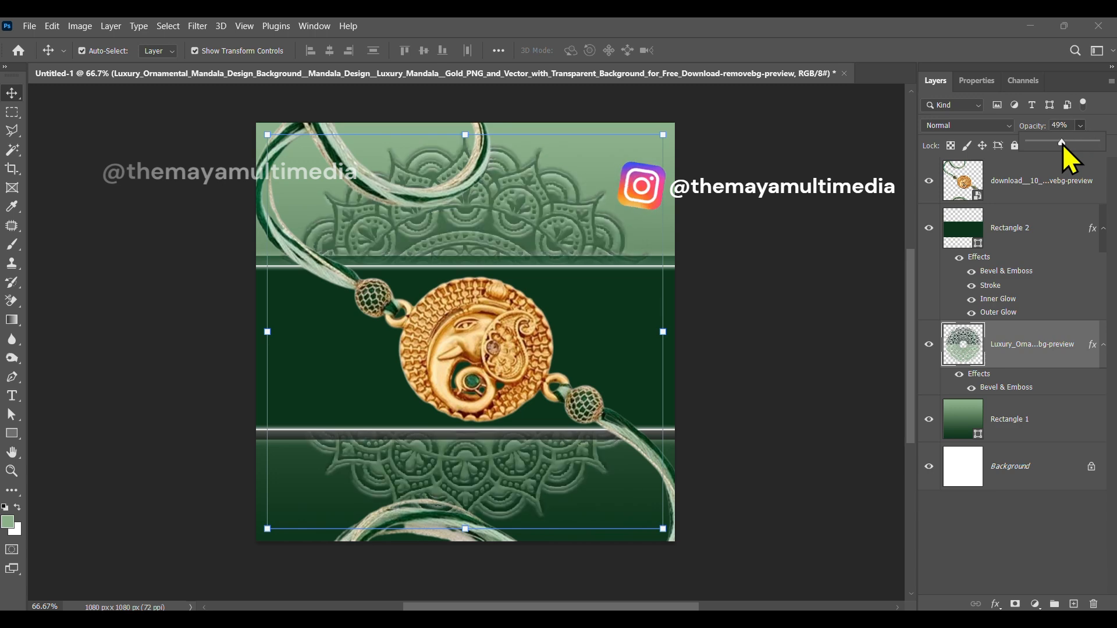
# Lower the mandala layer's opacity to under 40% and shift the rakhi image slightly left
pyautogui.moveTo(1060, 144); pyautogui.dragTo(1059, 144)
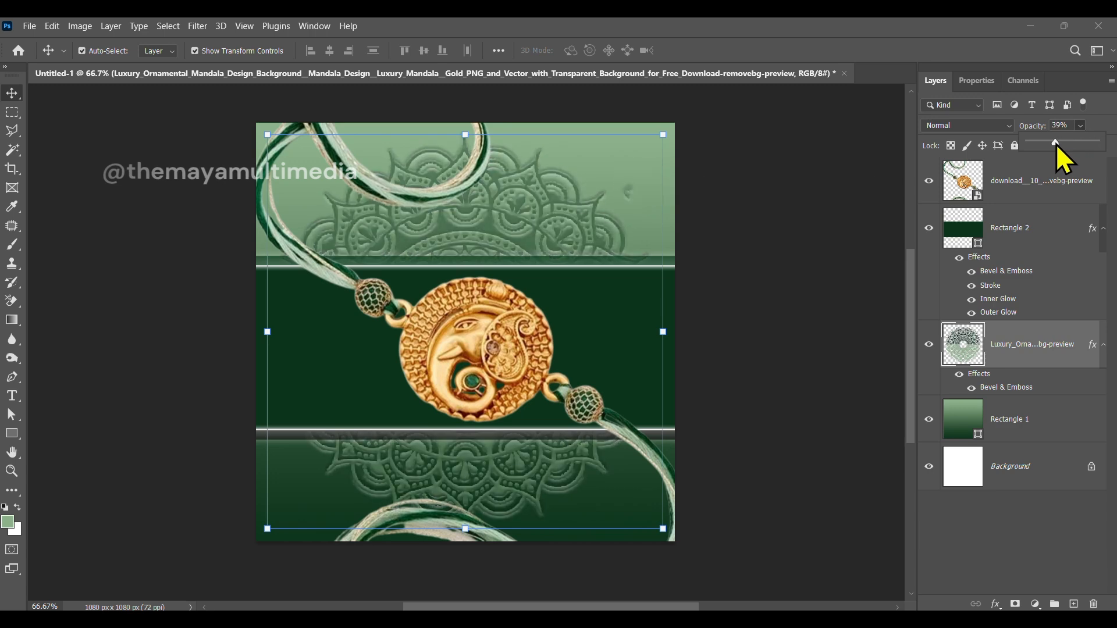
pyautogui.moveTo(1054, 145); pyautogui.dragTo(1052, 144)
pyautogui.click(855, 209)
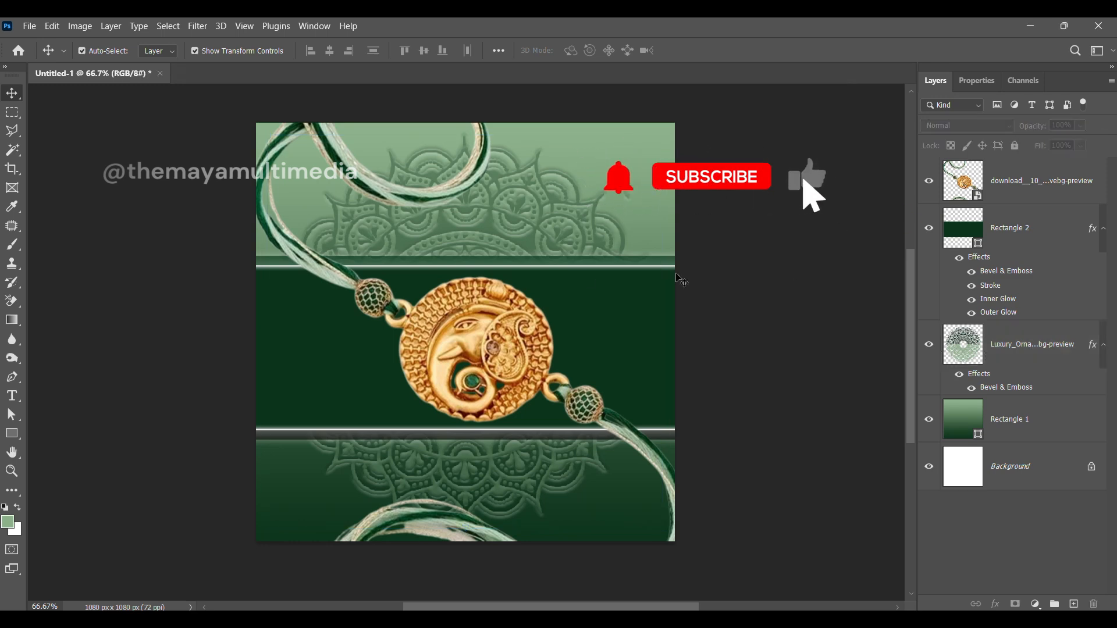
pyautogui.moveTo(491, 234); pyautogui.dragTo(490, 236)
pyautogui.click(507, 111)
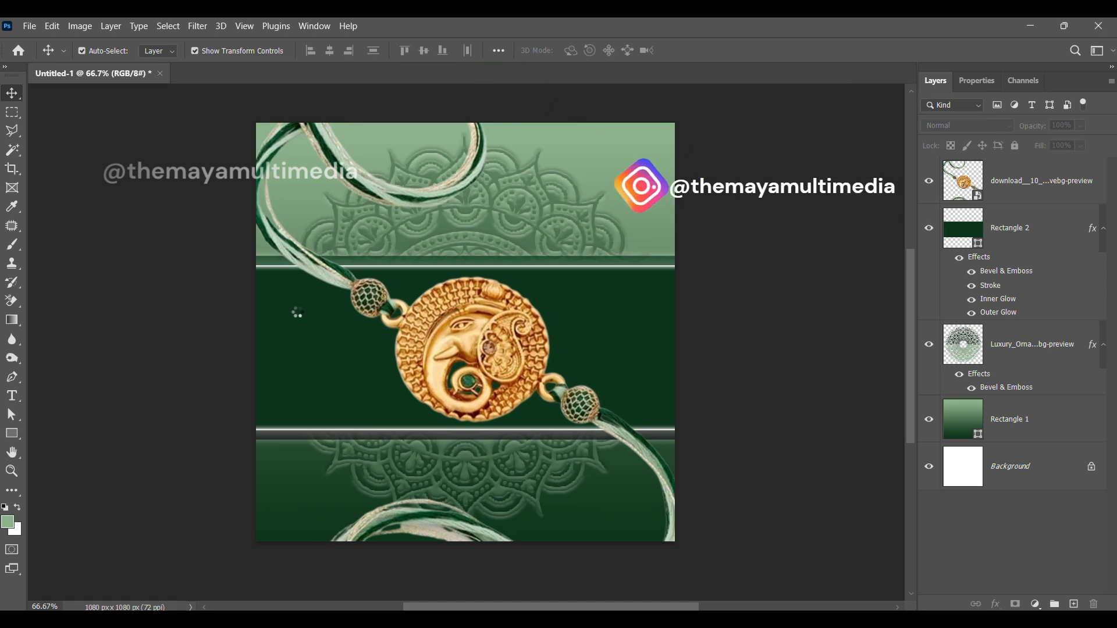
# Add the white text HAPPY in News706 BT Bold, 60 pt, on the band left of the rakhi
pyautogui.press('t')
pyautogui.click(295, 338)
pyautogui.press('BackSpace')
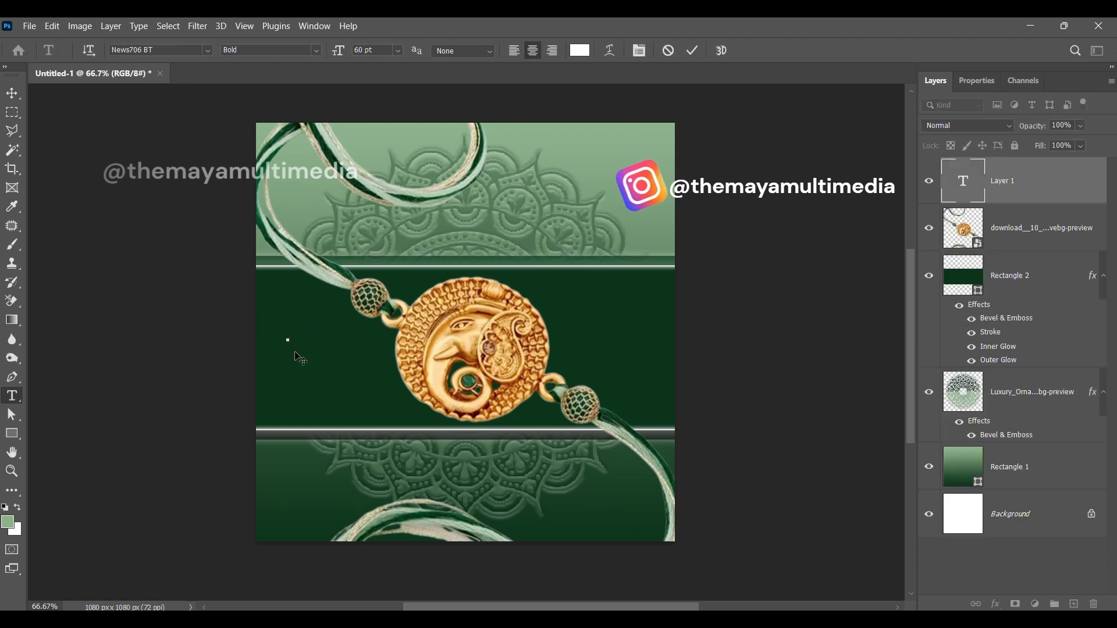
pyautogui.write('HAPPY')
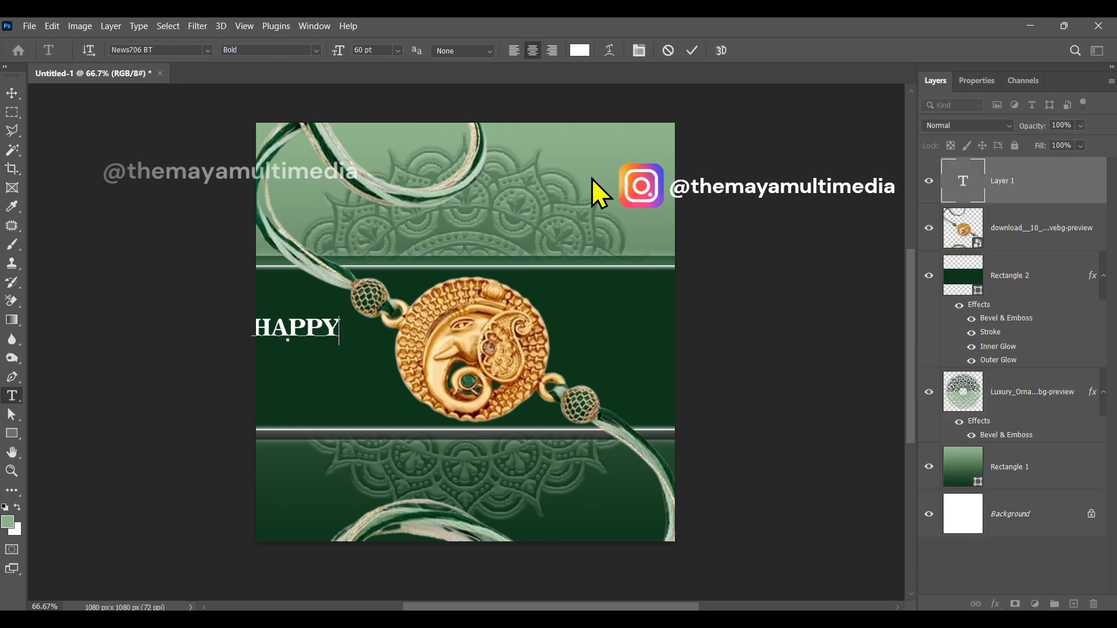
pyautogui.click(693, 51)
# Add RAKSHA and BANDHAN as two separate white text layers on the right part of the band
pyautogui.click(553, 333)
pyautogui.press('BackSpace')
pyautogui.write('RAKSHA')
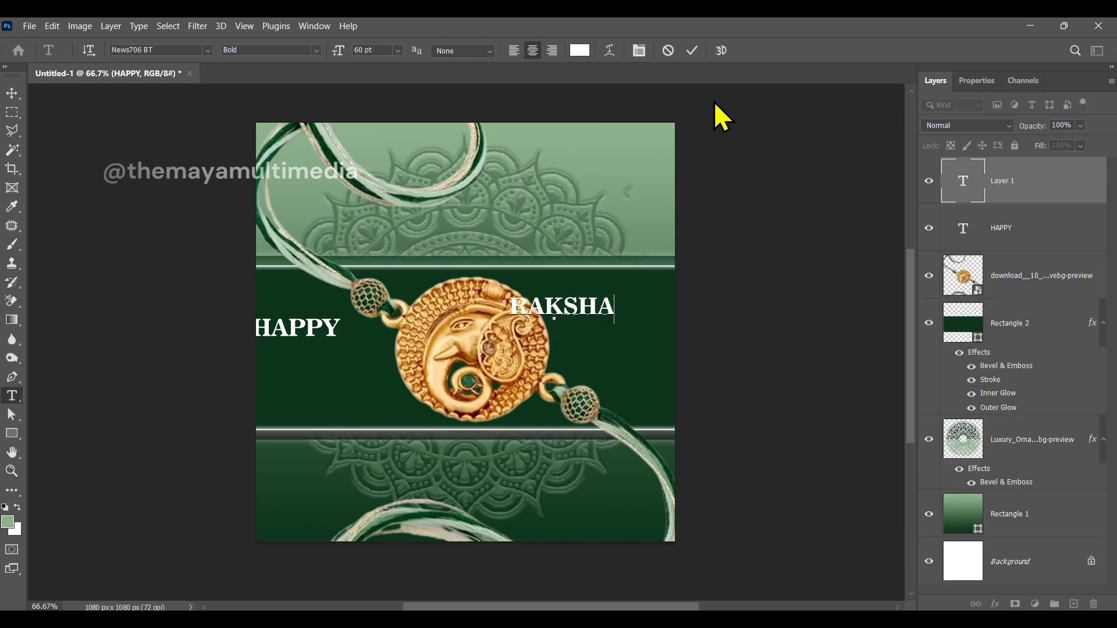
pyautogui.click(693, 51)
pyautogui.click(599, 342)
pyautogui.press('BackSpace')
pyautogui.write('BANDHAN')
pyautogui.click(690, 51)
# Place HAPPY midway up the band left of the rakhi and stack RAKSHA directly above BANDHAN on its right
pyautogui.click(11, 94)
pyautogui.click(324, 344)
pyautogui.moveTo(326, 346); pyautogui.dragTo(337, 366)
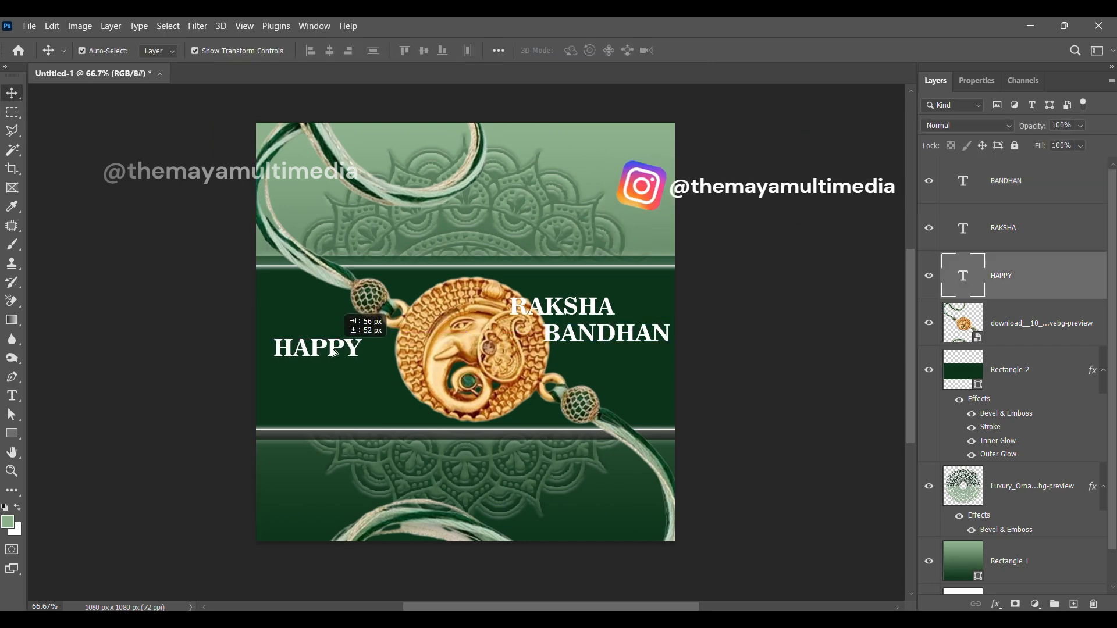
pyautogui.moveTo(624, 343); pyautogui.dragTo(628, 376)
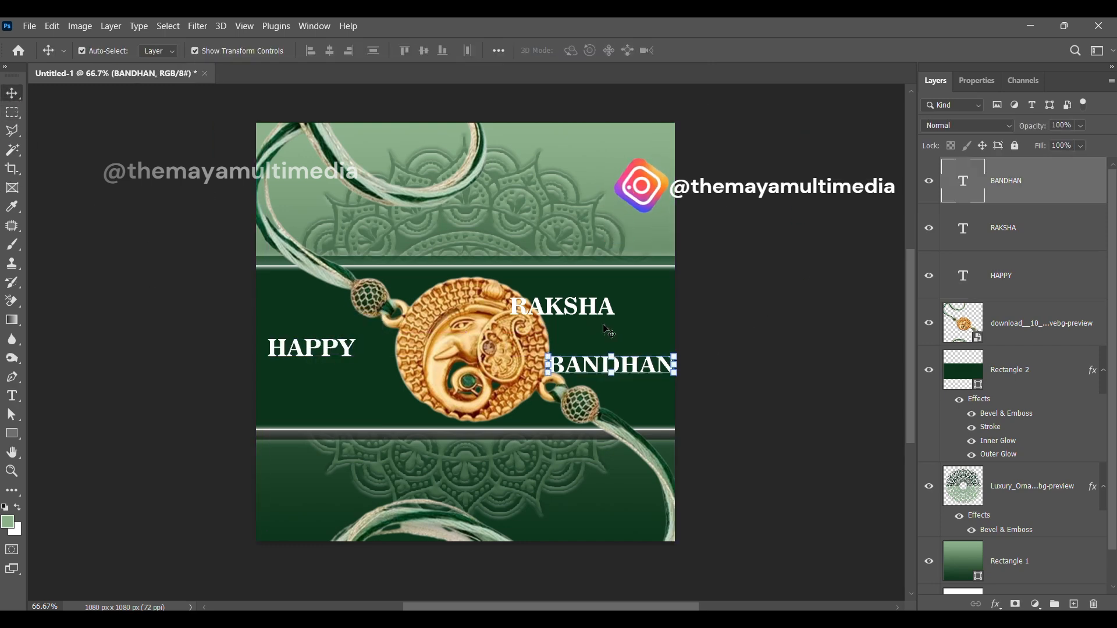
pyautogui.moveTo(571, 310); pyautogui.dragTo(620, 327)
pyautogui.moveTo(611, 369); pyautogui.dragTo(609, 357)
# Nudge the rakhi image left to leave more room for the words on its right
pyautogui.moveTo(493, 359); pyautogui.dragTo(491, 359)
pyautogui.press('Left')
pyautogui.press('Left')
pyautogui.press('Left')
pyautogui.press('Left')
pyautogui.press('Left')
pyautogui.press('Left')
pyautogui.press('Left')
pyautogui.press('Left')
pyautogui.press('Left')
pyautogui.press('Left')
pyautogui.press('Left')
pyautogui.press('Left')
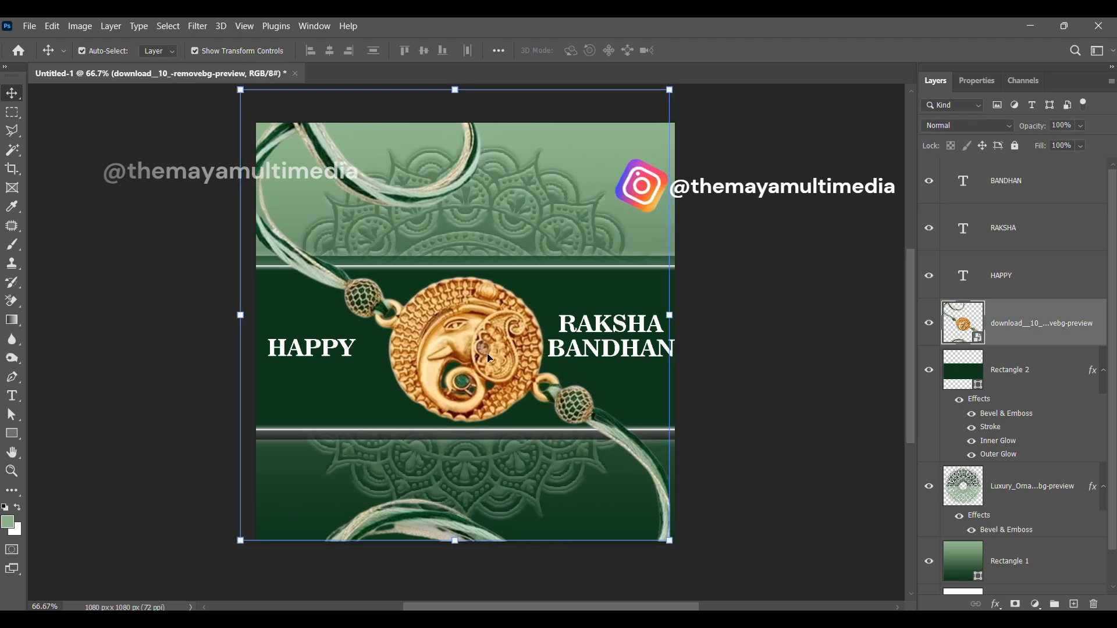
pyautogui.press('Left')
pyautogui.press('Left')
pyautogui.press('Left')
pyautogui.press('Left')
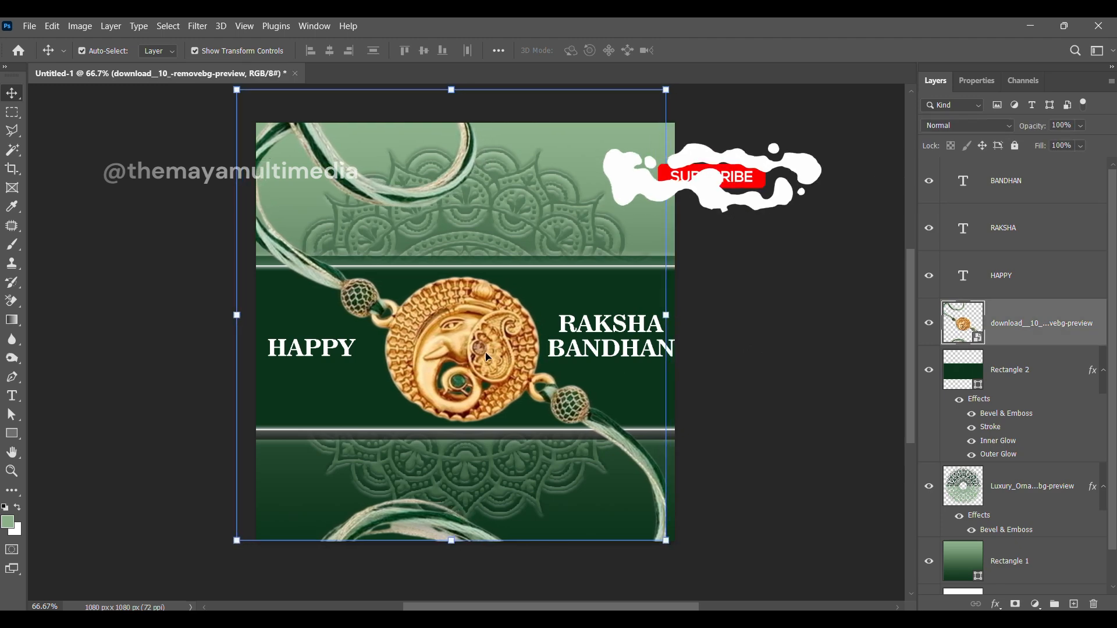
pyautogui.click(772, 308)
# Shift BANDHAN slightly inside the canvas edge and align RAKSHA and BANDHAN on their horizontal centres
pyautogui.moveTo(590, 351); pyautogui.dragTo(590, 352)
pyautogui.click(761, 329)
pyautogui.click(602, 327)
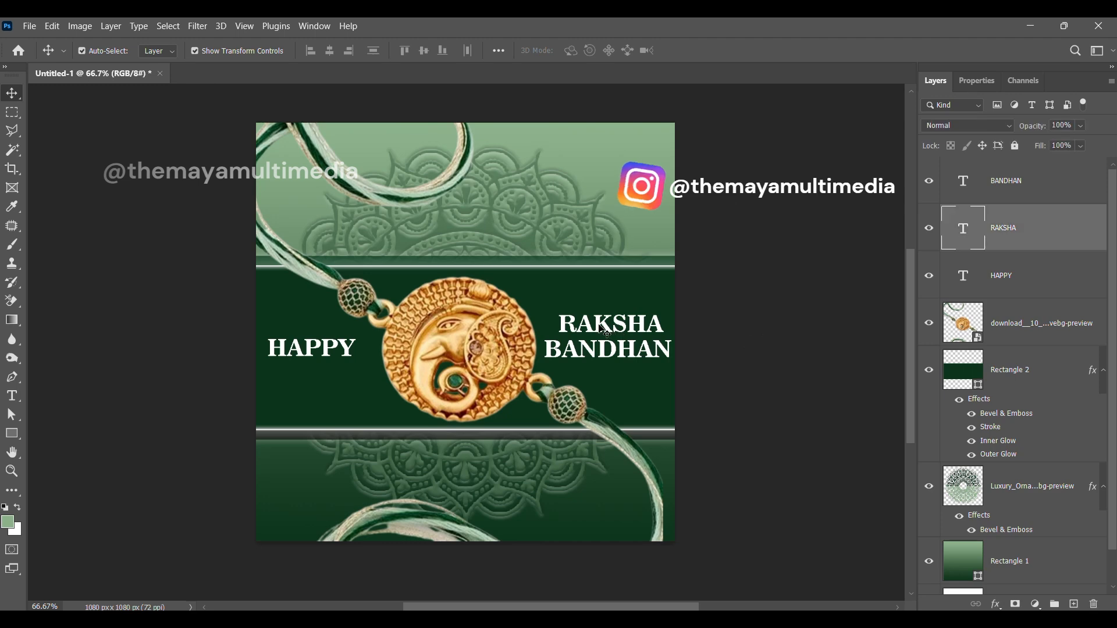
pyautogui.keyDown('shift'); pyautogui.click(608, 359); pyautogui.keyUp('shift')
pyautogui.click(330, 52)
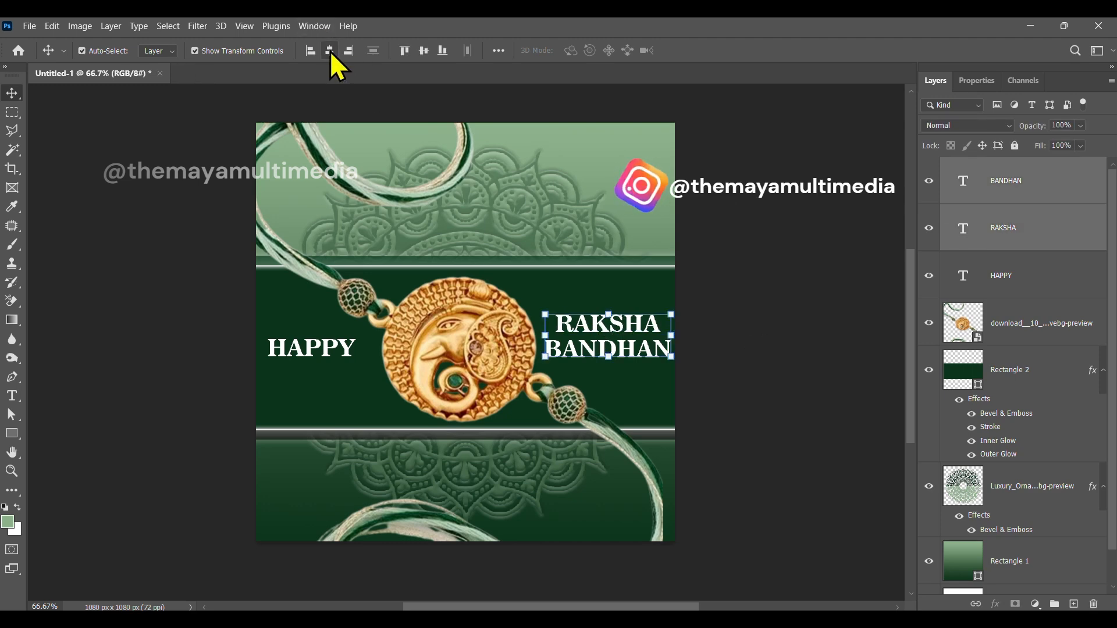
# Move the words into the light green area above the band, with HAPPY centred over RAKSHA BANDHAN on one line
pyautogui.click(596, 198)
pyautogui.moveTo(316, 356); pyautogui.dragTo(454, 184)
pyautogui.moveTo(591, 333); pyautogui.dragTo(381, 238)
pyautogui.moveTo(587, 353); pyautogui.dragTo(507, 236)
pyautogui.moveTo(462, 179); pyautogui.dragTo(475, 214)
pyautogui.click(782, 227)
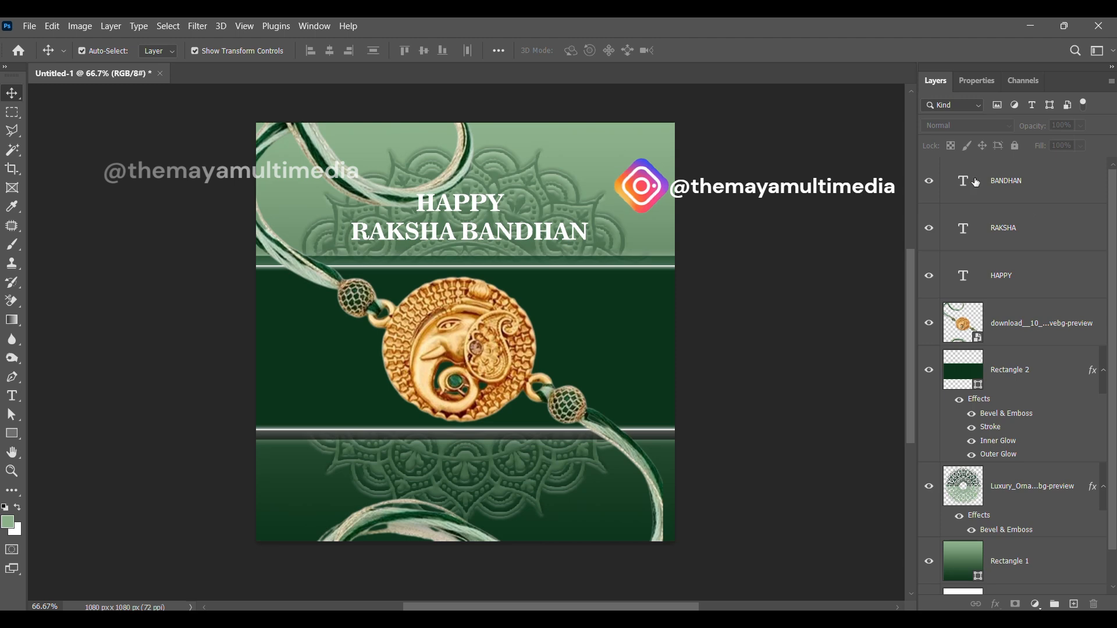
# Scale the HAPPY, RAKSHA and BANDHAN text layers together to about 115%
pyautogui.click(1008, 189)
pyautogui.keyDown('shift'); pyautogui.click(1002, 276); pyautogui.keyUp('shift')
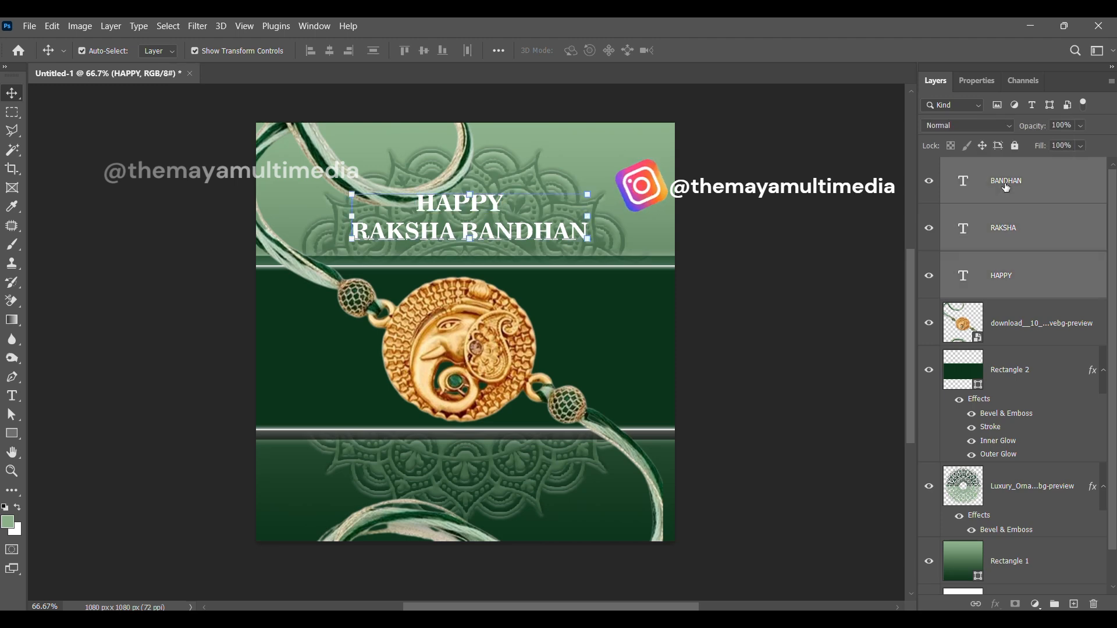
pyautogui.moveTo(469, 195); pyautogui.dragTo(471, 187)
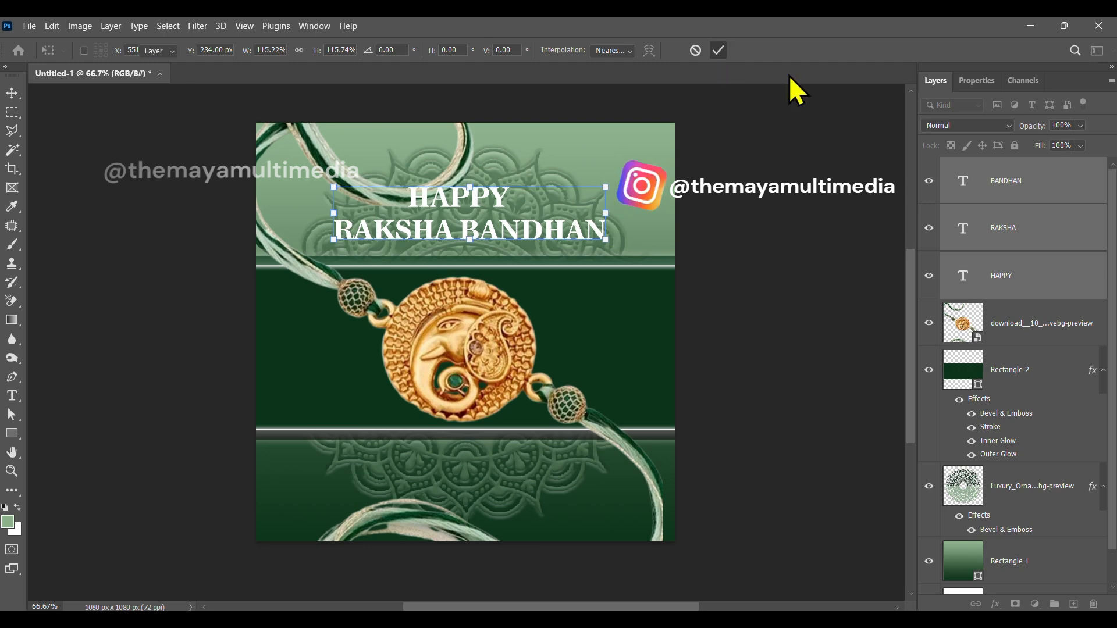
pyautogui.press('Return')
# Change the colour of the three text layers to the band's dark green, 0c351b
pyautogui.click(978, 81)
pyautogui.click(1042, 242)
pyautogui.click(608, 309)
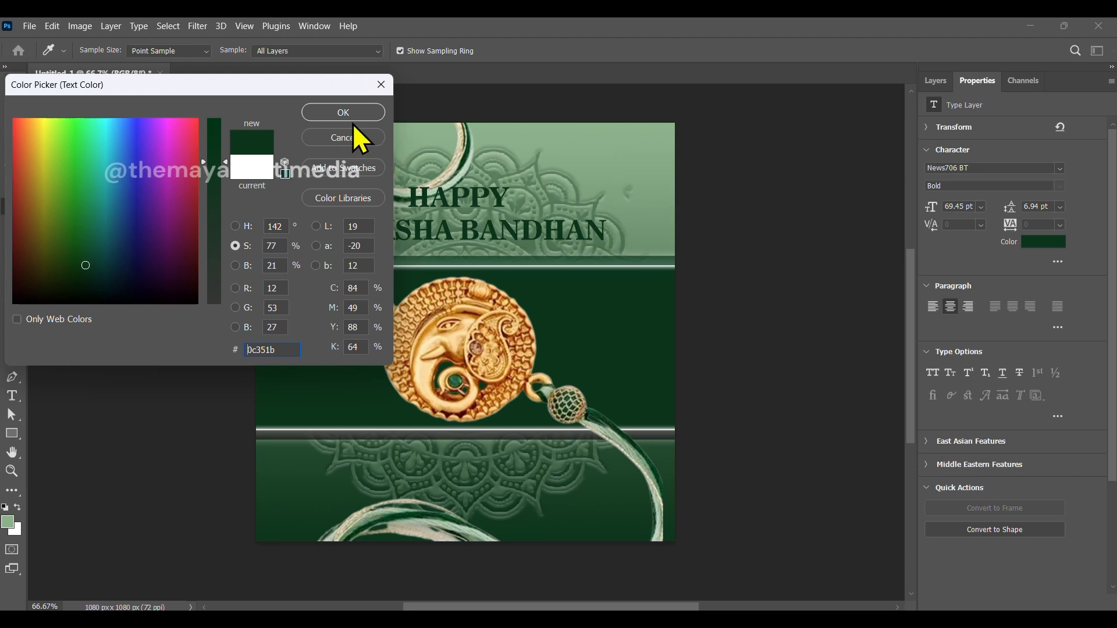
pyautogui.click(245, 169)
pyautogui.write('0c351b')
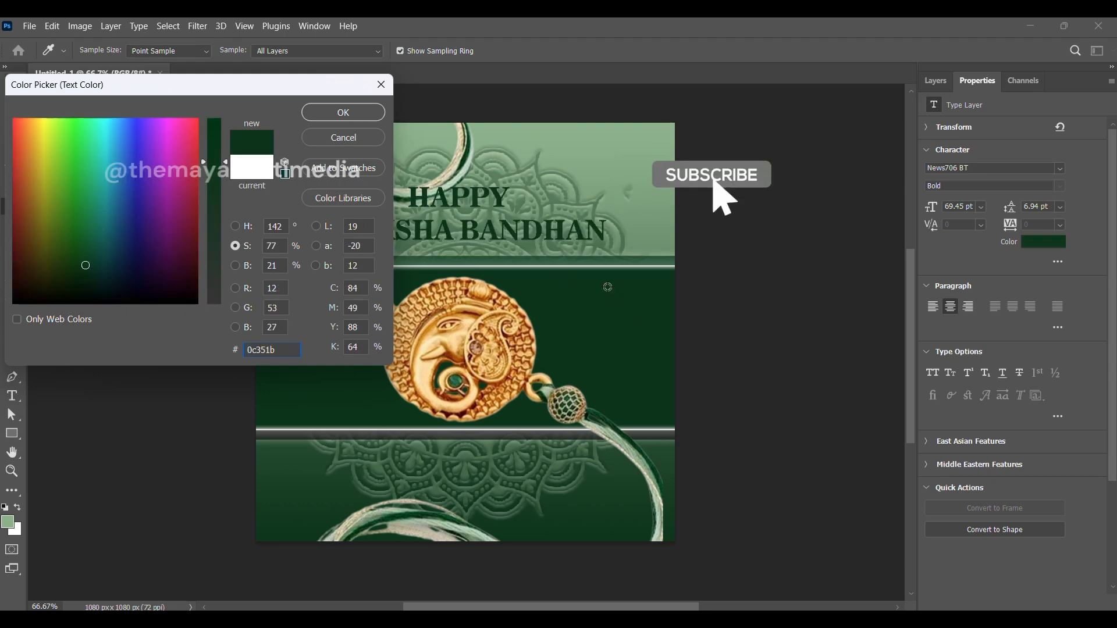
pyautogui.click(349, 116)
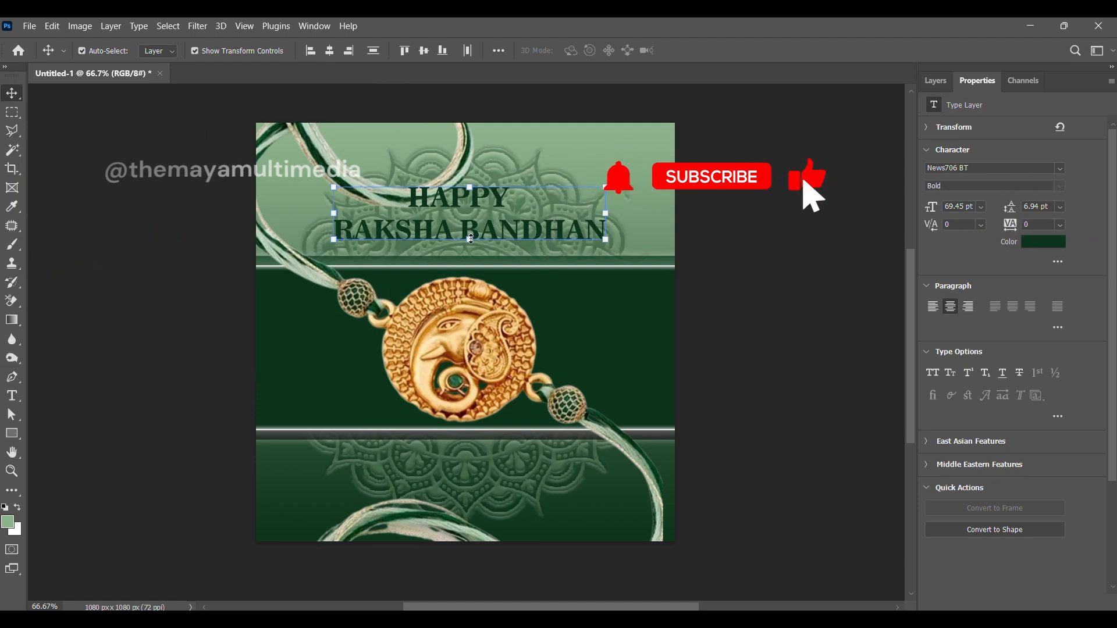
# Enlarge the three text layers together to about 81 pt, shift them slightly left, and select HAPPY
pyautogui.moveTo(471, 240)
pyautogui.mouseDown()
pyautogui.moveTo(473, 249)
pyautogui.moveTo(464, 241)
pyautogui.mouseUp()
pyautogui.click(721, 52)
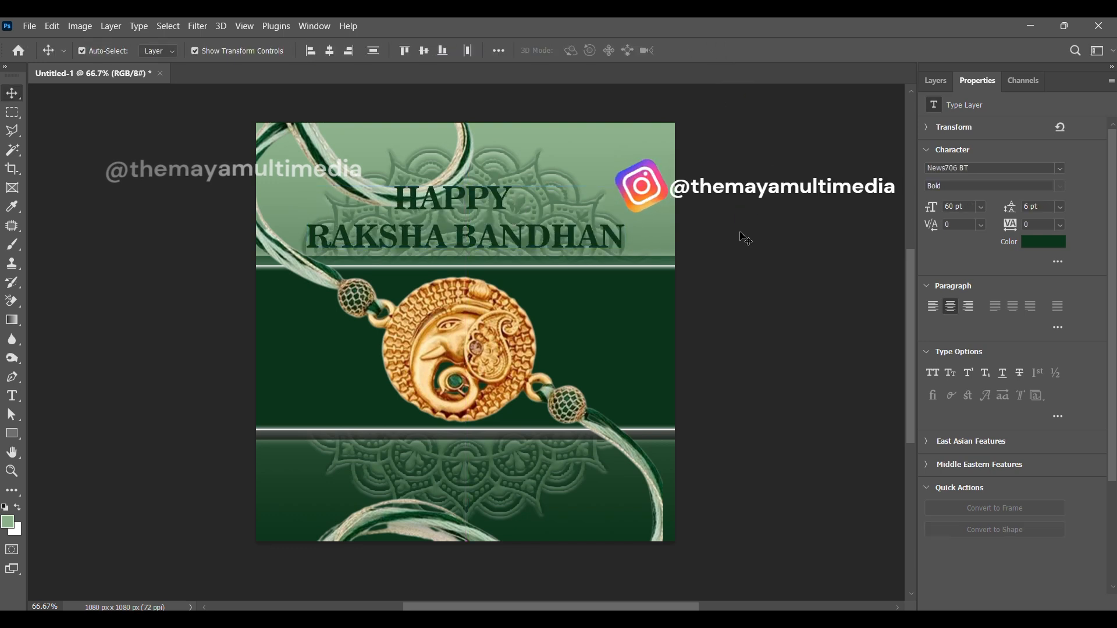
pyautogui.click(475, 208)
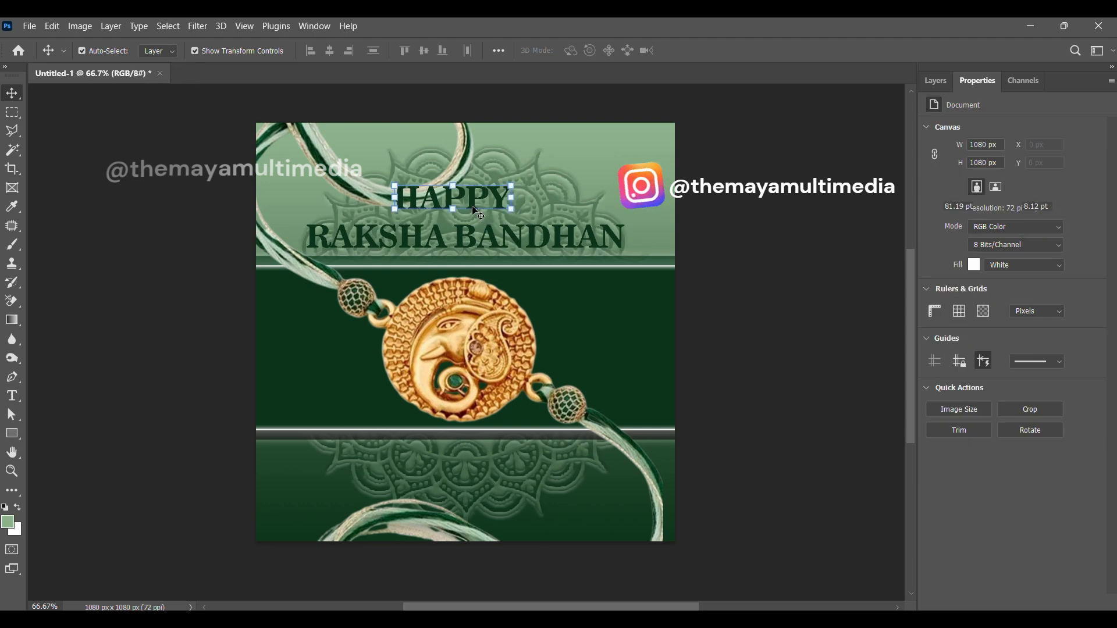
# Add a white Stroke layer style of 1 px, positioned at the centre, to the BANDHAN text layer
pyautogui.click(813, 245)
pyautogui.click(937, 81)
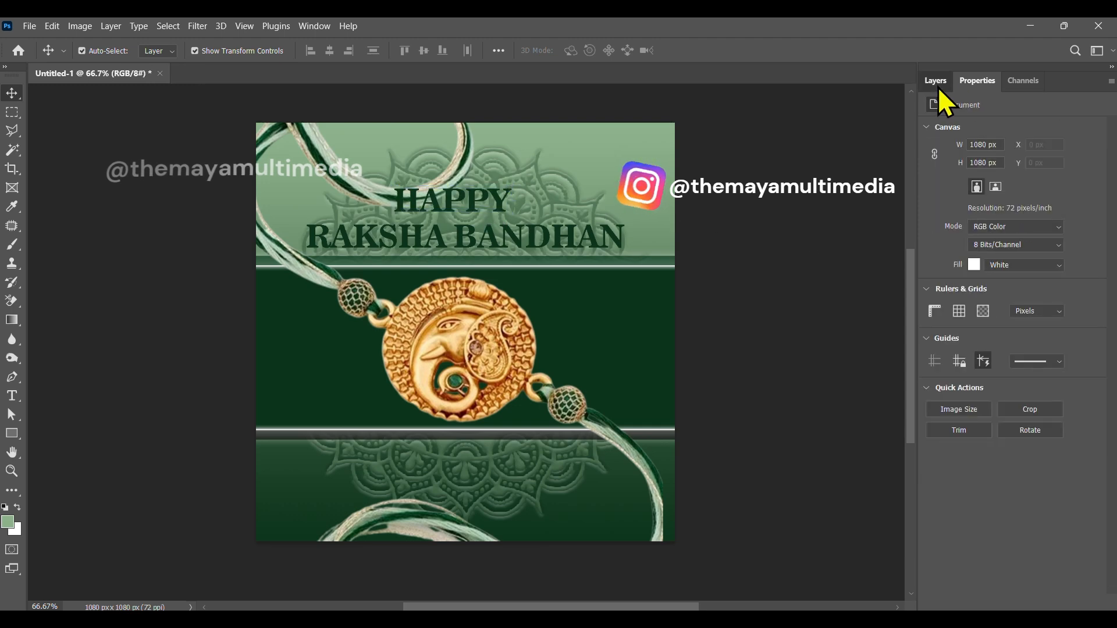
pyautogui.click(1030, 190)
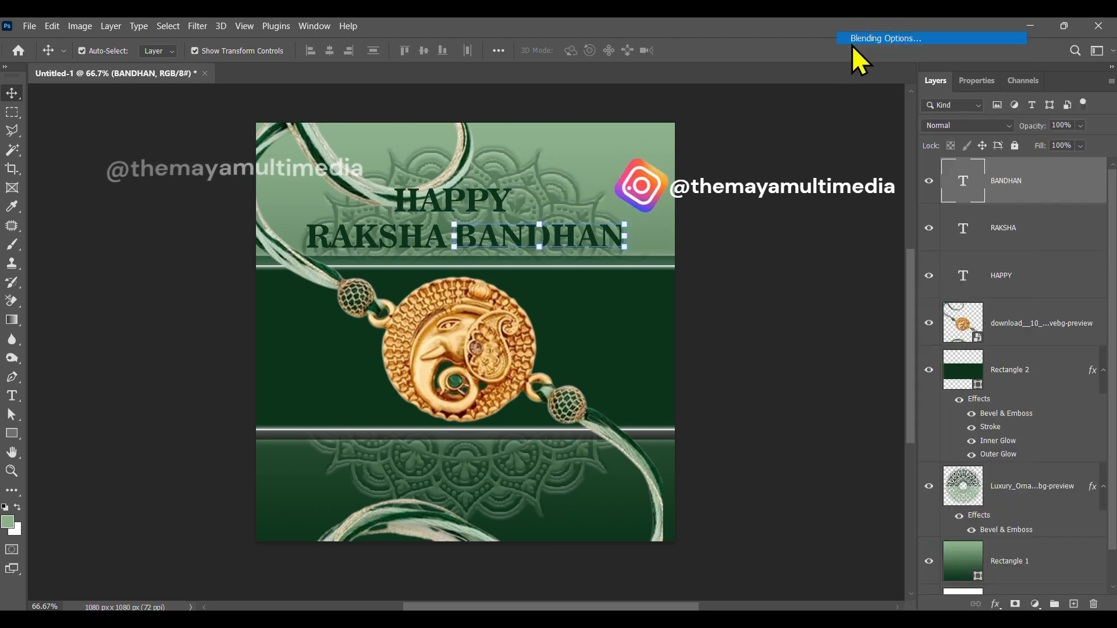
pyautogui.doubleClick(1071, 181)
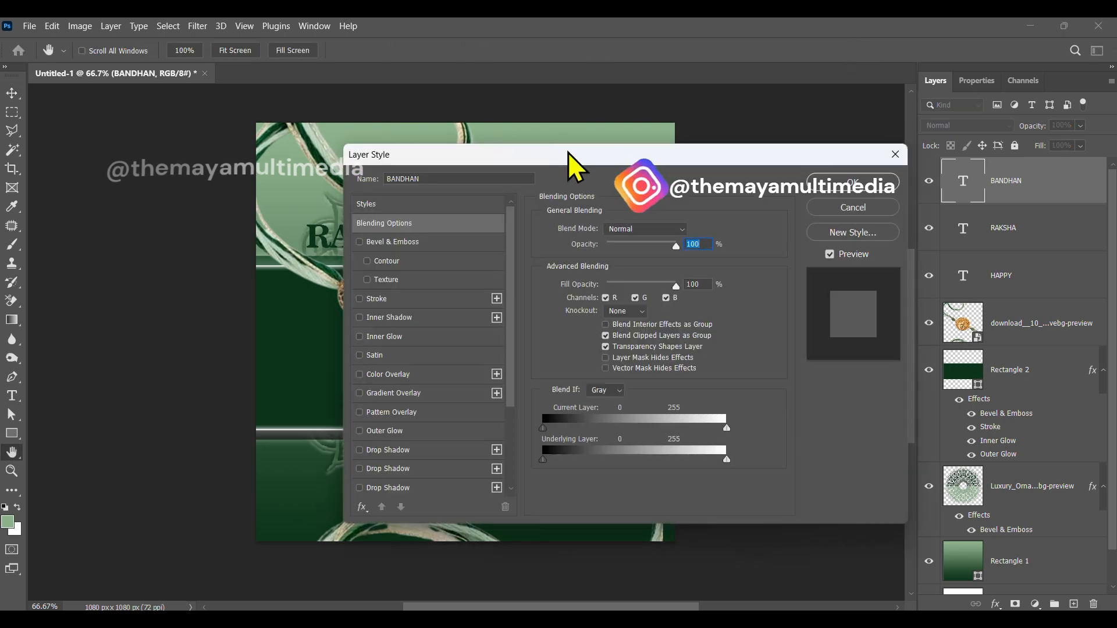
pyautogui.moveTo(575, 155); pyautogui.dragTo(959, 100)
pyautogui.click(759, 246)
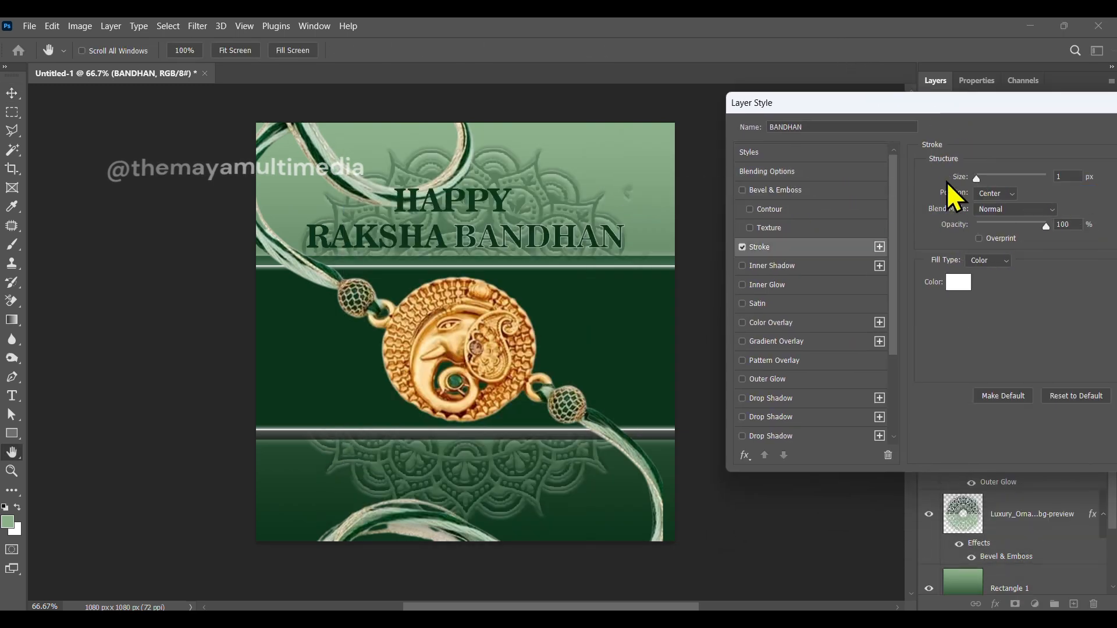
# Add a white Inner Glow of 2 px and a white Outer Glow with 16% spread and 9 px size to BANDHAN
pyautogui.click(780, 265)
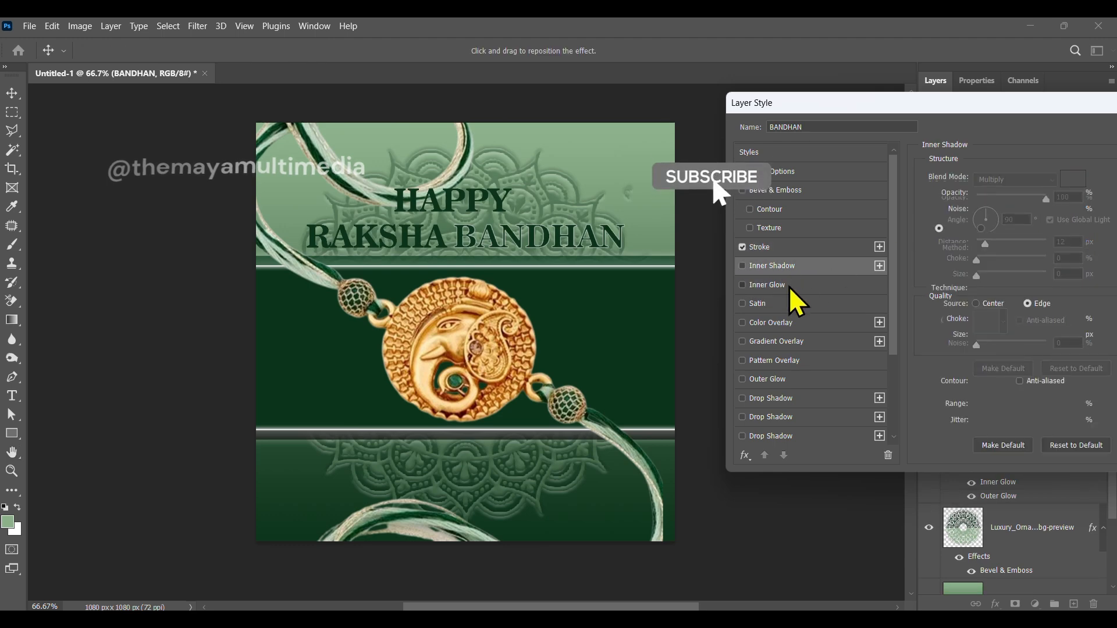
pyautogui.click(743, 266)
pyautogui.click(767, 285)
pyautogui.moveTo(991, 321)
pyautogui.mouseDown()
pyautogui.moveTo(977, 321)
pyautogui.moveTo(979, 335)
pyautogui.mouseUp()
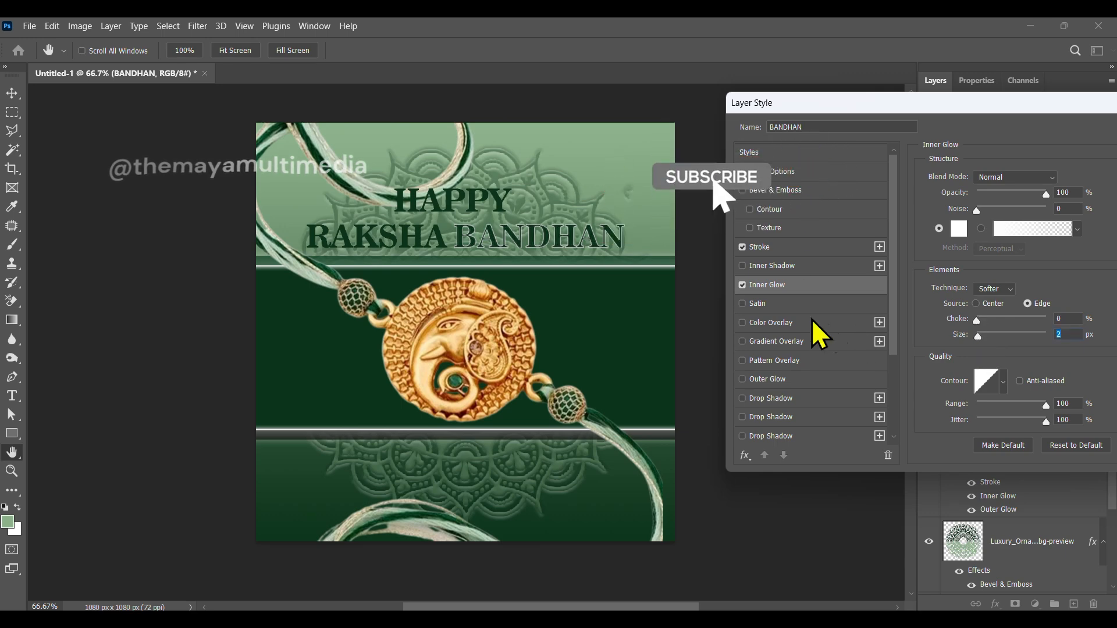
pyautogui.click(774, 378)
pyautogui.moveTo(994, 320)
pyautogui.mouseDown()
pyautogui.moveTo(981, 321)
pyautogui.moveTo(989, 305)
pyautogui.mouseUp()
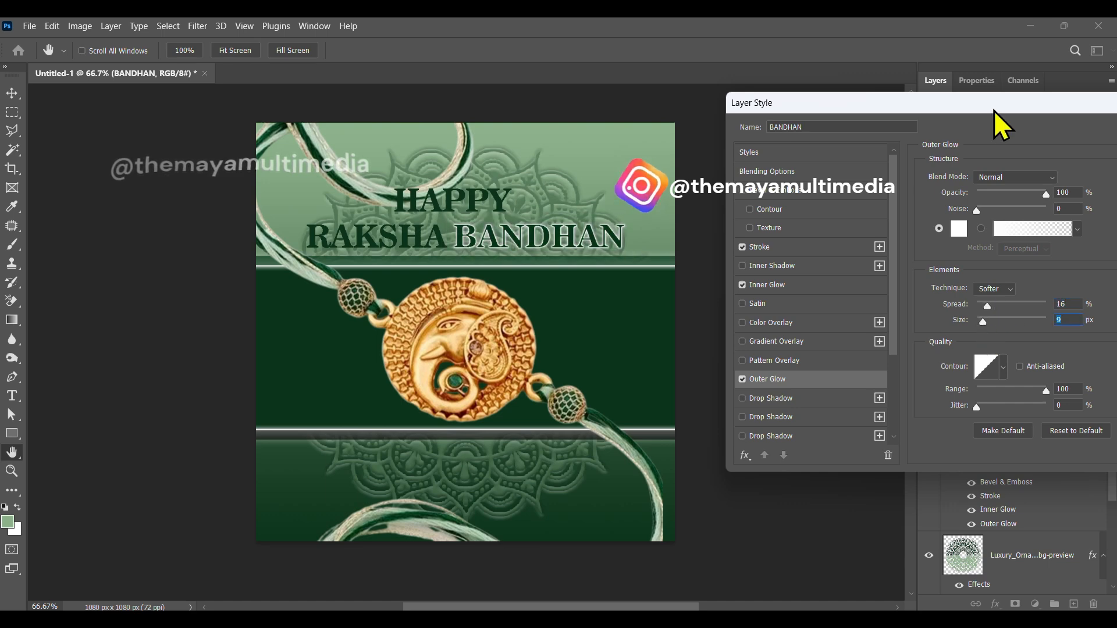
pyautogui.click(968, 129)
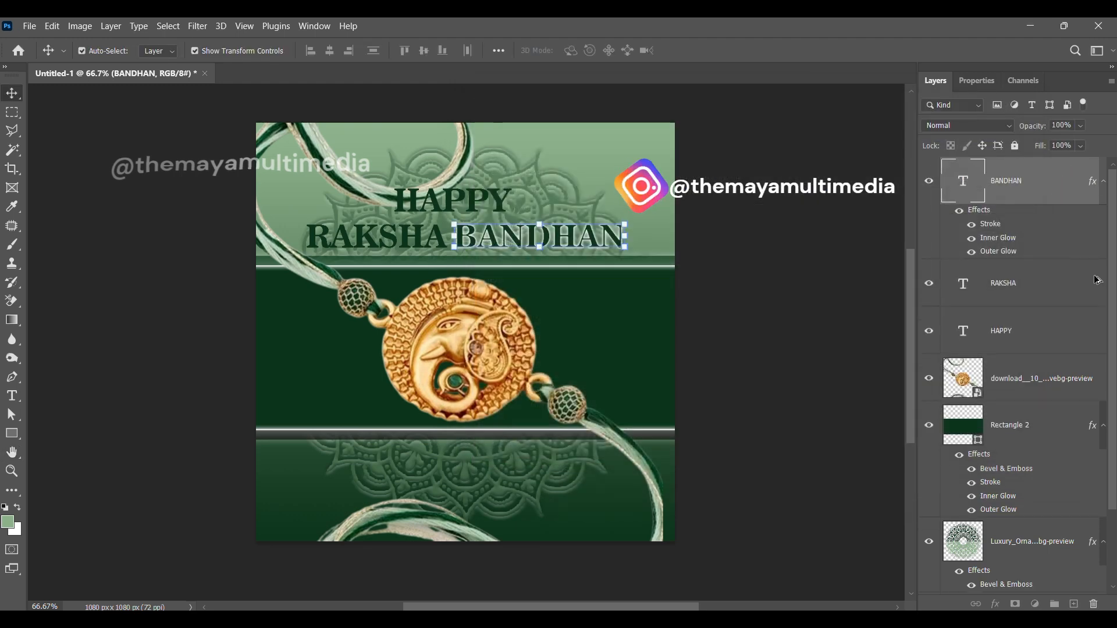
# Copy BANDHAN's layer effects onto the RAKSHA and HAPPY text layers
pyautogui.moveTo(1096, 280); pyautogui.dragTo(1095, 288)
pyautogui.moveTo(1097, 391); pyautogui.dragTo(1098, 391)
pyautogui.click(849, 235)
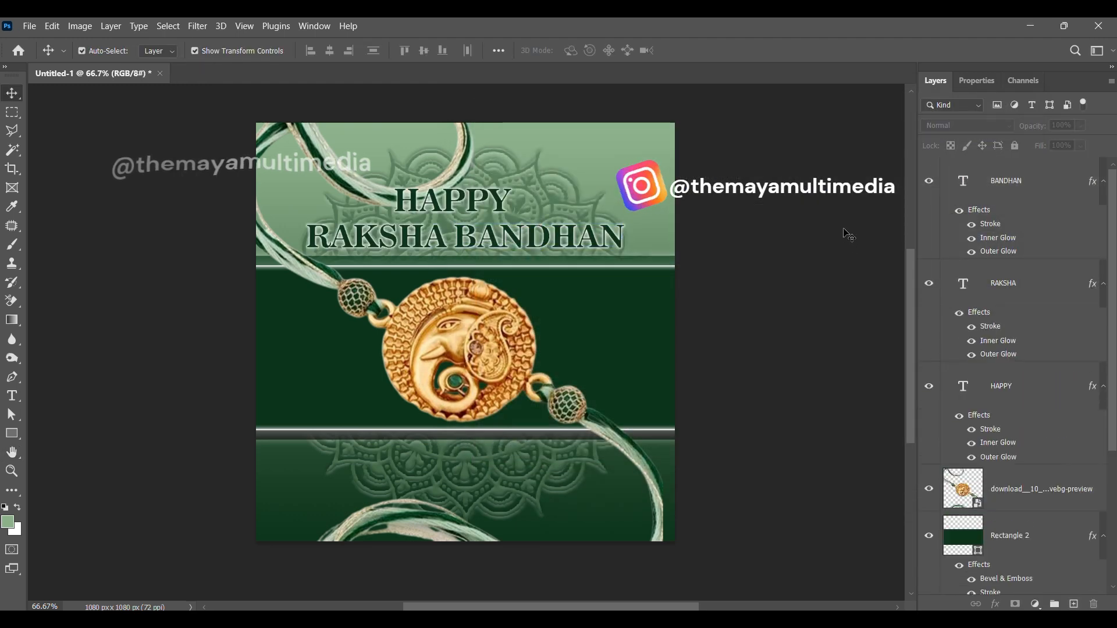
# Reposition the title words so HAPPY is centred on the poster, with RAKSHA BANDHAN centred closely beneath it
pyautogui.click(437, 220)
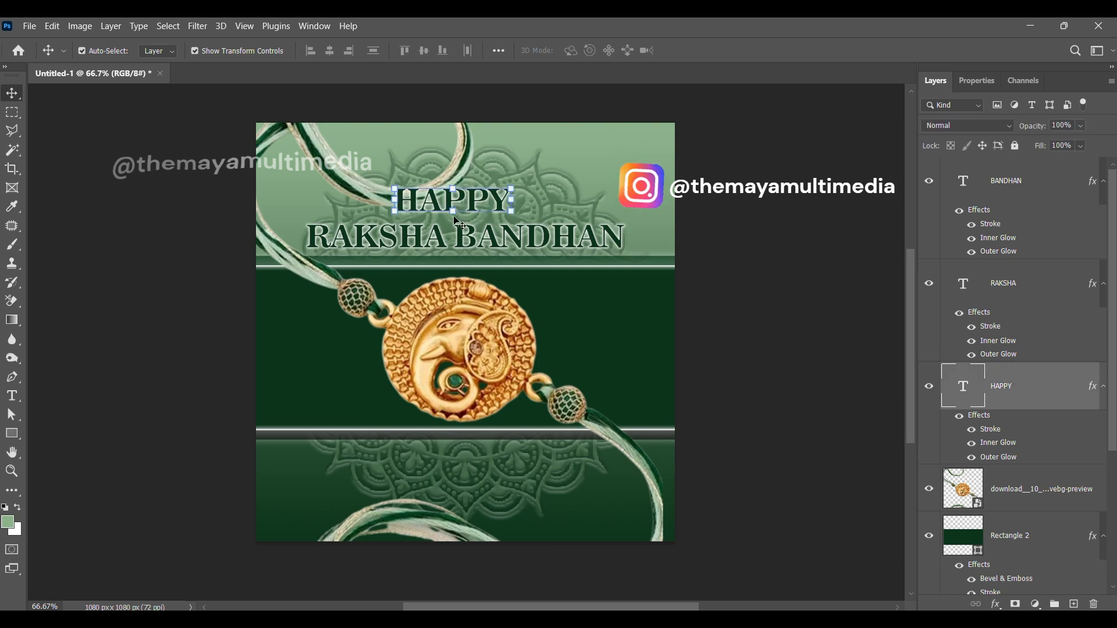
pyautogui.keyDown('shift'); pyautogui.click(511, 216); pyautogui.keyUp('shift')
pyautogui.keyDown('shift'); pyautogui.click(468, 207); pyautogui.keyUp('shift')
pyautogui.moveTo(482, 207)
pyautogui.mouseDown()
pyautogui.moveTo(466, 202)
pyautogui.moveTo(490, 212)
pyautogui.mouseUp()
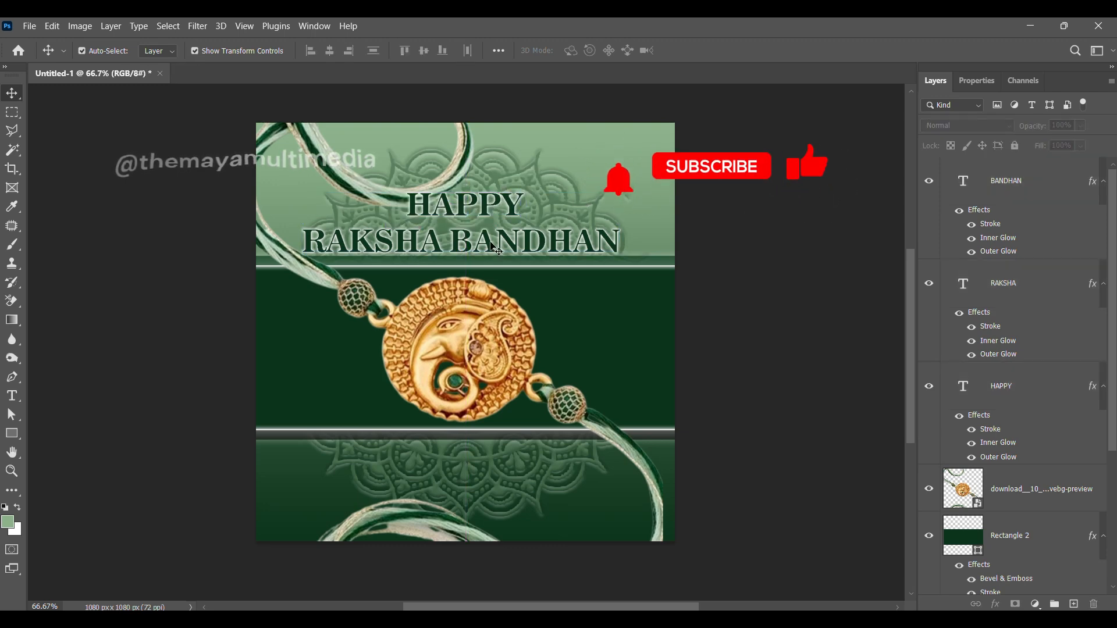
pyautogui.click(465, 241)
pyautogui.keyDown('shift'); pyautogui.click(337, 244); pyautogui.keyUp('shift')
pyautogui.moveTo(458, 245); pyautogui.dragTo(460, 239)
pyautogui.click(468, 206)
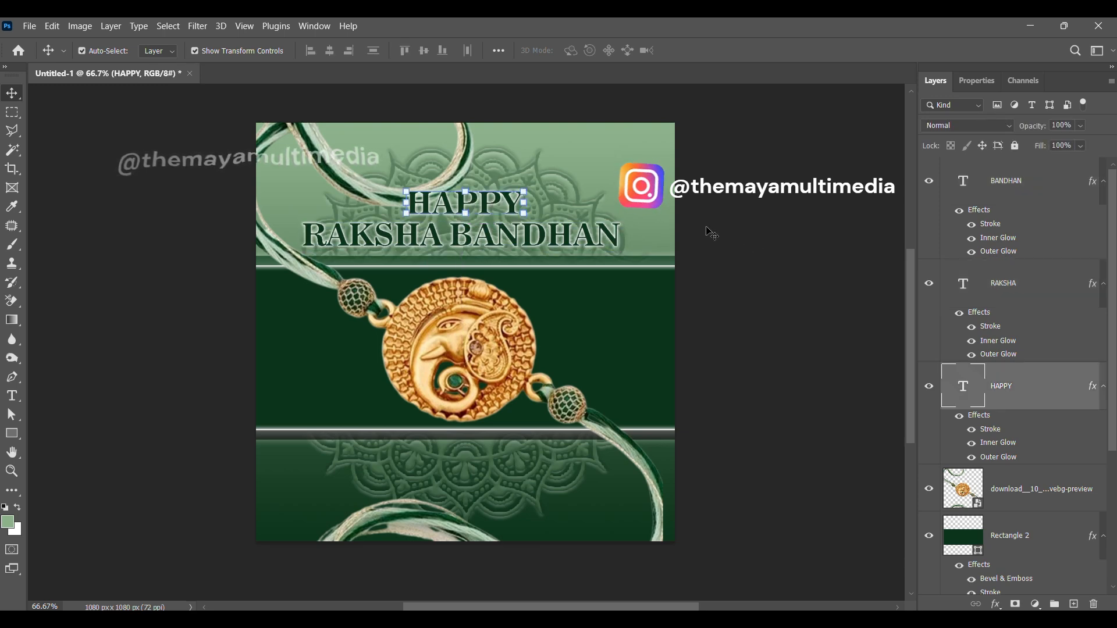
# Duplicate the mandala layer and place the copy directly above the Rectangle 2 band layer
pyautogui.click(762, 239)
pyautogui.click(957, 87)
pyautogui.click(935, 81)
pyautogui.scroll(-3, 1016, 466)
pyautogui.click(1014, 463)
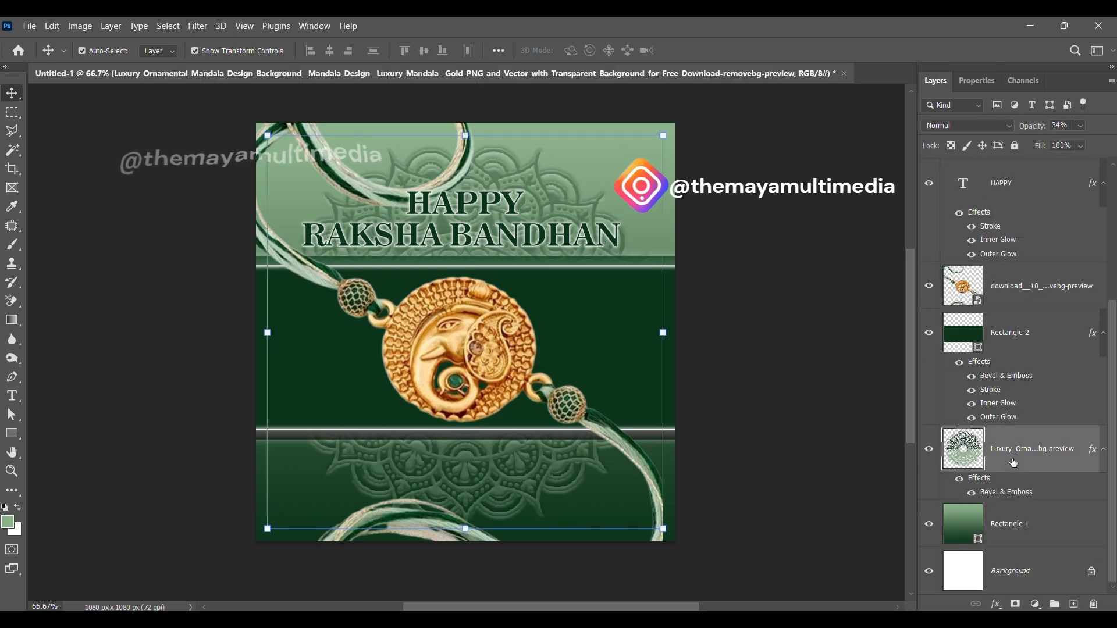
pyautogui.hotkey('ctrl', 'j')
pyautogui.moveTo(1014, 462); pyautogui.dragTo(997, 306)
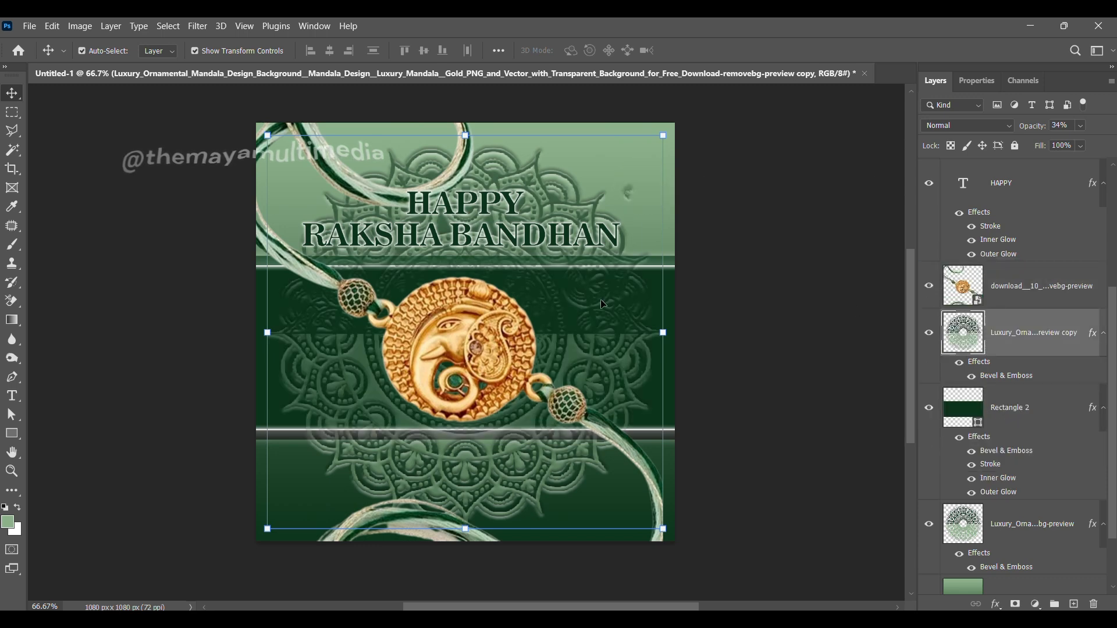
# Scale the mandala copy down to about 441 px and centre it on the left edge of the dark green band
pyautogui.moveTo(470, 135); pyautogui.dragTo(477, 372)
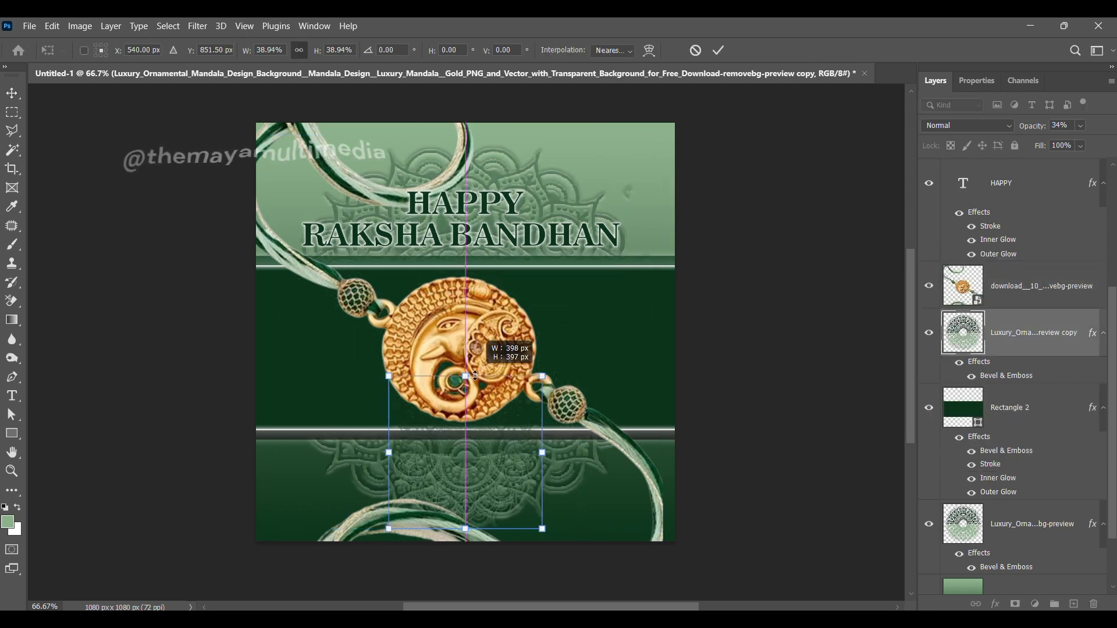
pyautogui.moveTo(469, 450); pyautogui.dragTo(292, 349)
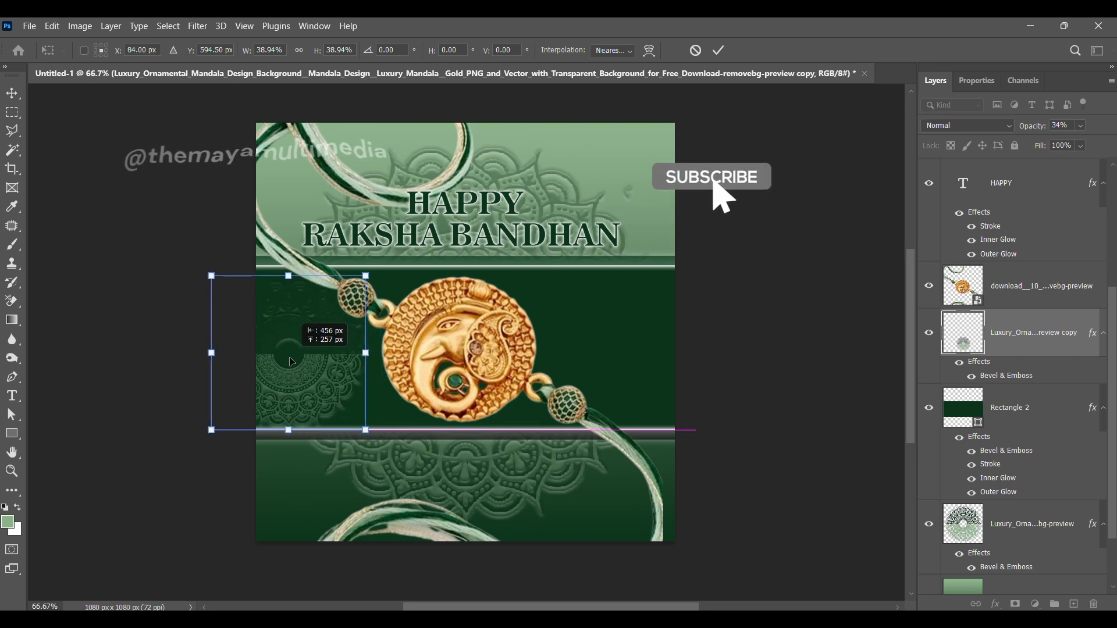
pyautogui.moveTo(372, 437); pyautogui.dragTo(362, 290)
pyautogui.moveTo(314, 355)
pyautogui.mouseDown()
pyautogui.moveTo(285, 352)
pyautogui.moveTo(384, 353)
pyautogui.moveTo(314, 355)
pyautogui.mouseUp()
pyautogui.moveTo(344, 442); pyautogui.dragTo(348, 435)
pyautogui.click(977, 80)
pyautogui.click(720, 51)
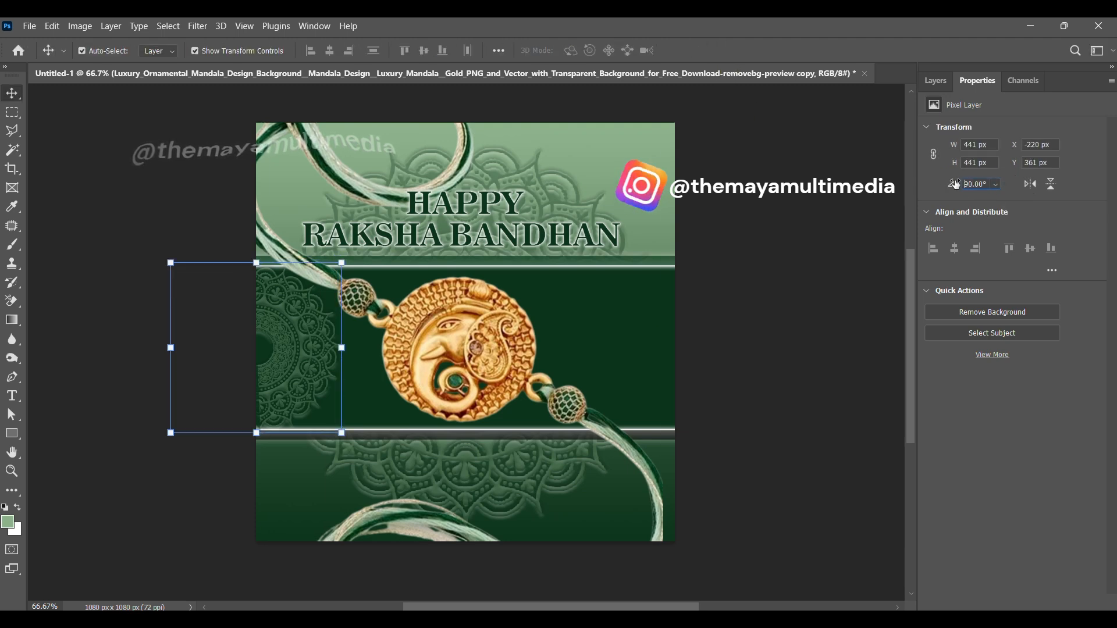
# Reset the mandala copy's angle to 0°, rotate it freely so its clearer half faces the rakhi, and realign it on the band's left edge
pyautogui.write('0')
pyautogui.press('Return')
pyautogui.write('0')
pyautogui.press('Return')
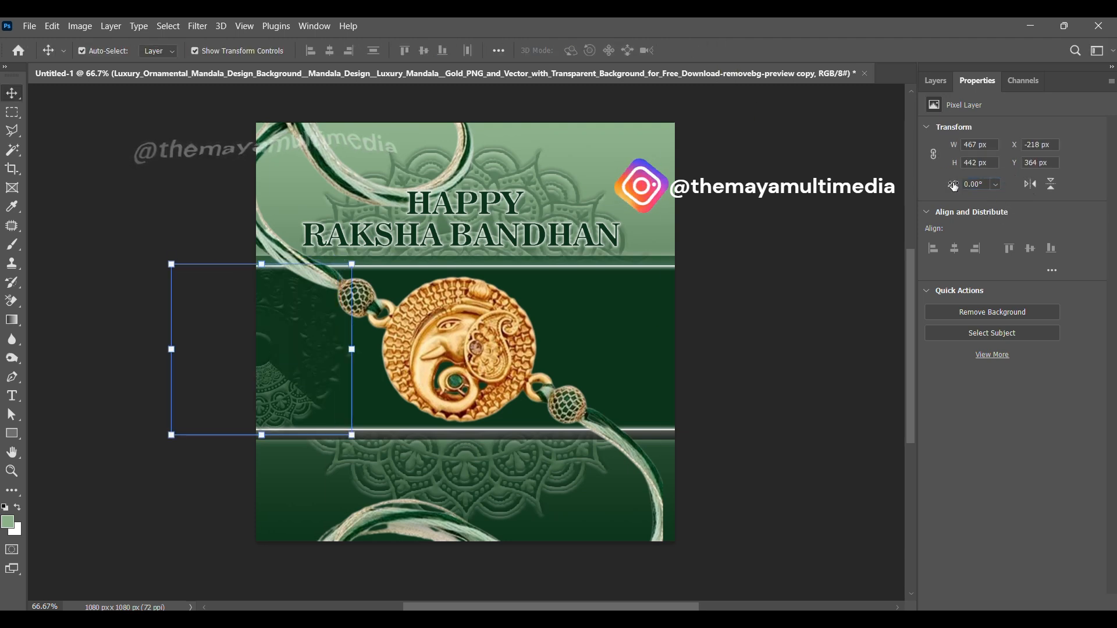
pyautogui.moveTo(375, 453); pyautogui.dragTo(274, 244)
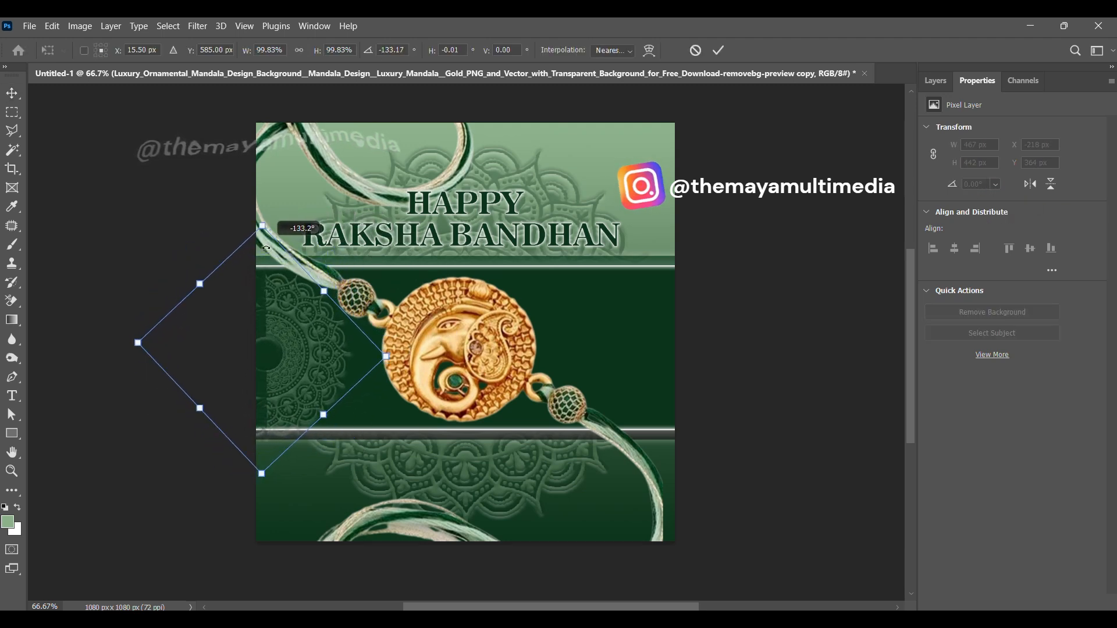
pyautogui.click(720, 50)
pyautogui.moveTo(336, 345); pyautogui.dragTo(327, 343)
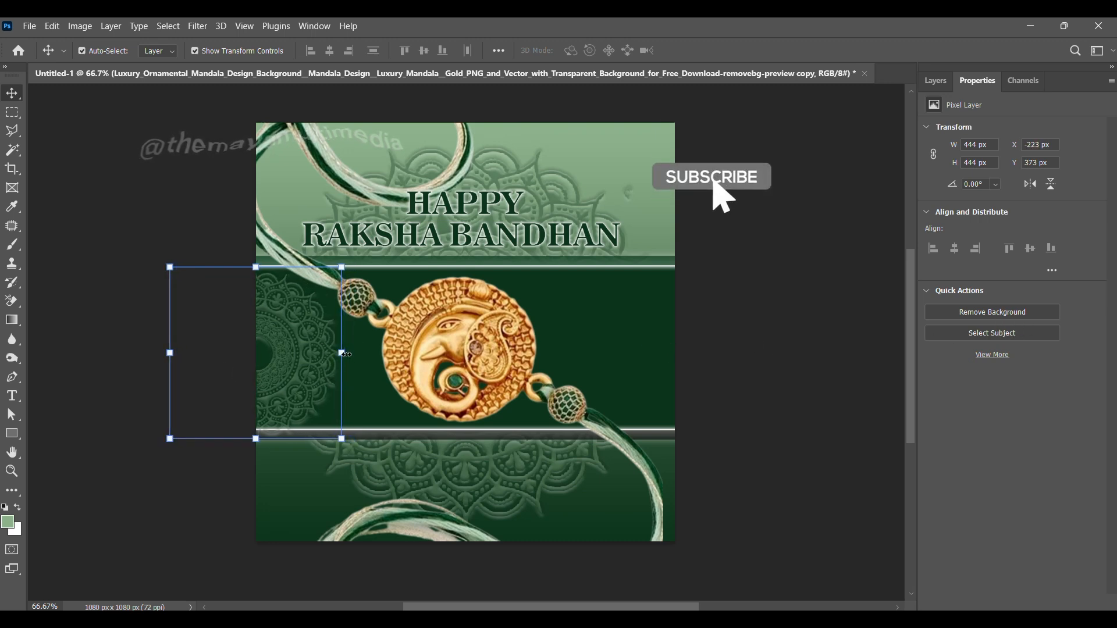
# Duplicate the small mandala onto the band's right edge and mirror it so its clearer half faces the rakhi
pyautogui.click(793, 337)
pyautogui.moveTo(298, 378); pyautogui.dragTo(723, 376)
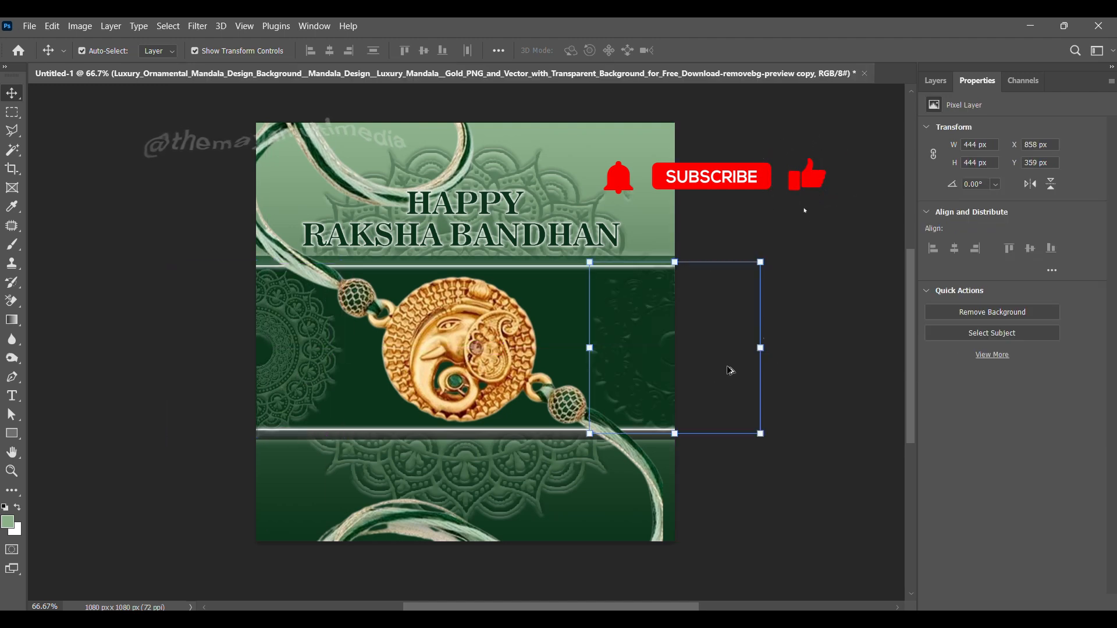
pyautogui.click(938, 87)
pyautogui.click(981, 82)
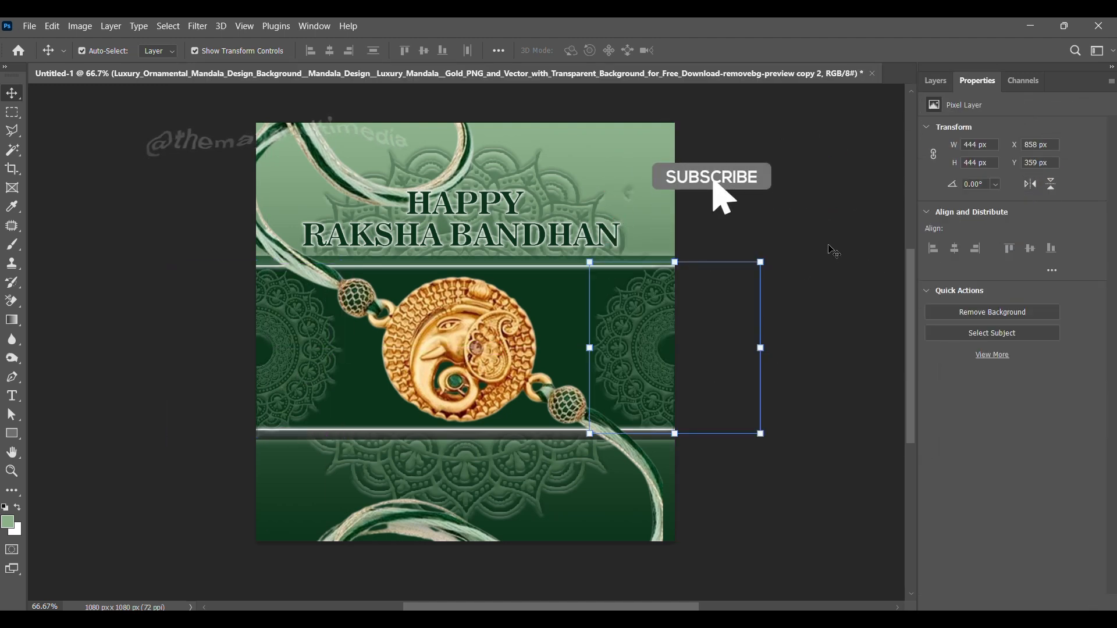
# Nudge the right-hand mandala left to X 854 px and extend its inner side slightly towards the rakhi
pyautogui.press('Left')
pyautogui.press('Left')
pyautogui.press('Left')
pyautogui.press('Left')
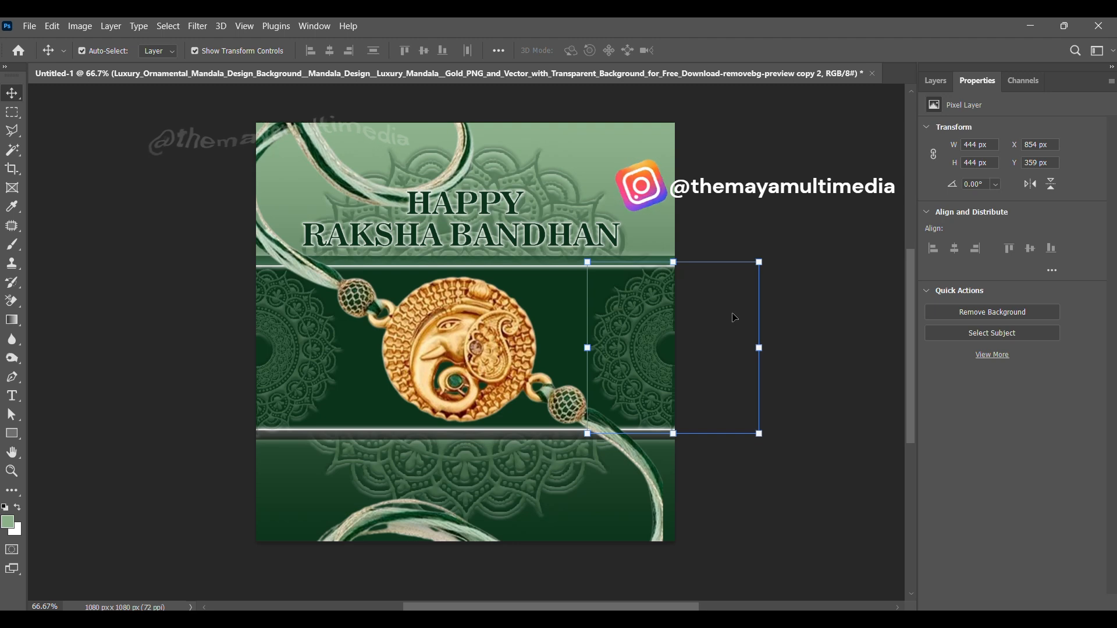
pyautogui.moveTo(589, 348); pyautogui.dragTo(579, 348)
pyautogui.click(820, 251)
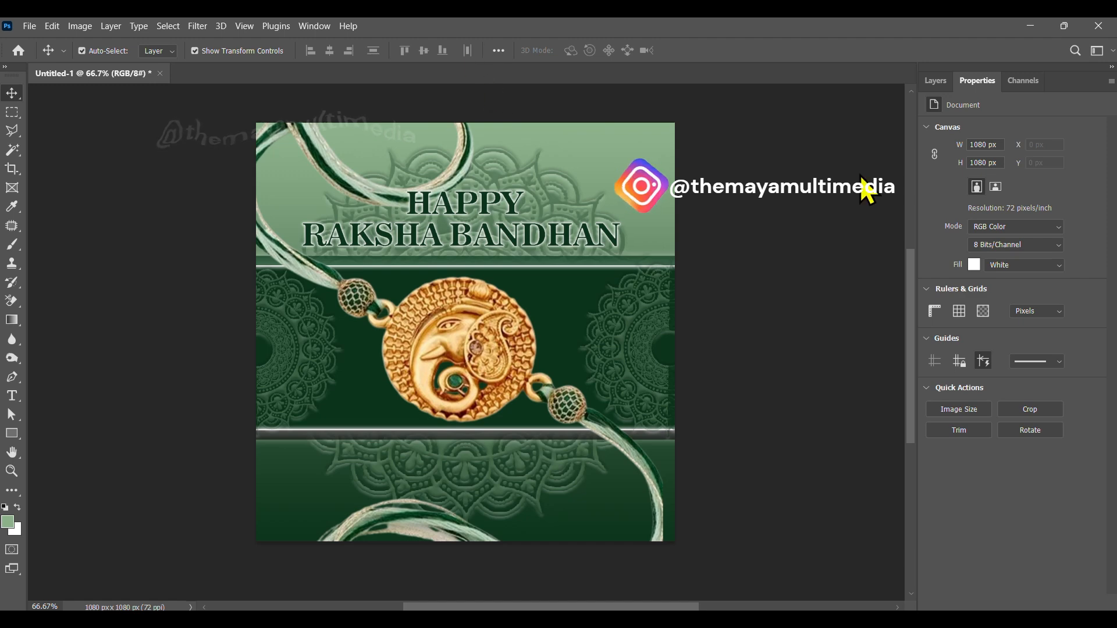
# Add the text LOGO at 60 pt in dark green and centre it at the top of the poster above HAPPY
pyautogui.press('t')
pyautogui.click(459, 150)
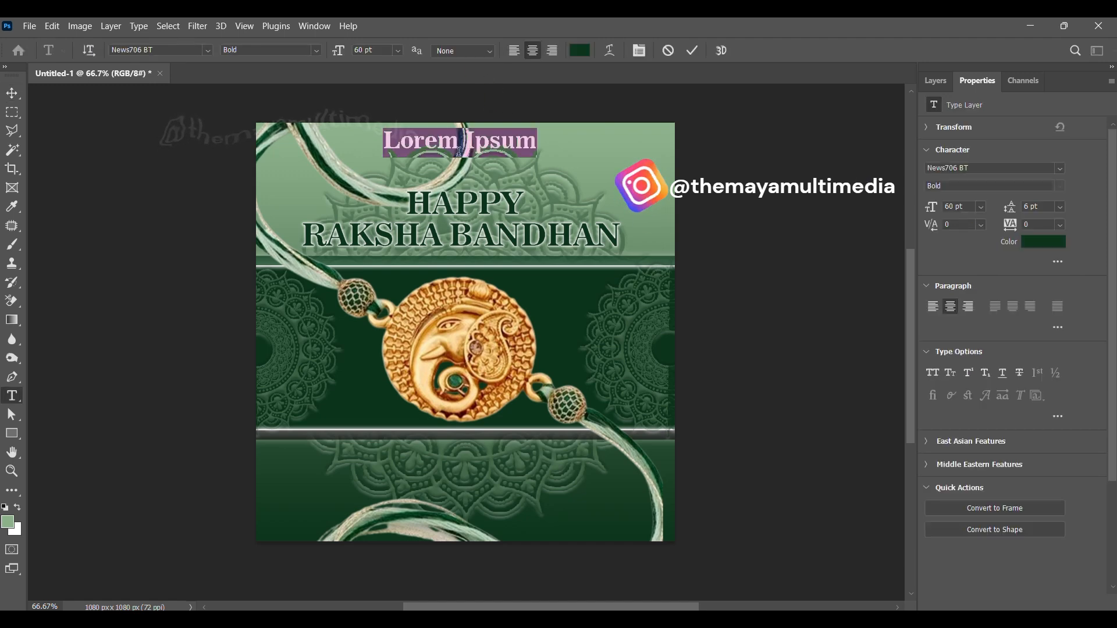
pyautogui.write('LOGO')
pyautogui.click(692, 52)
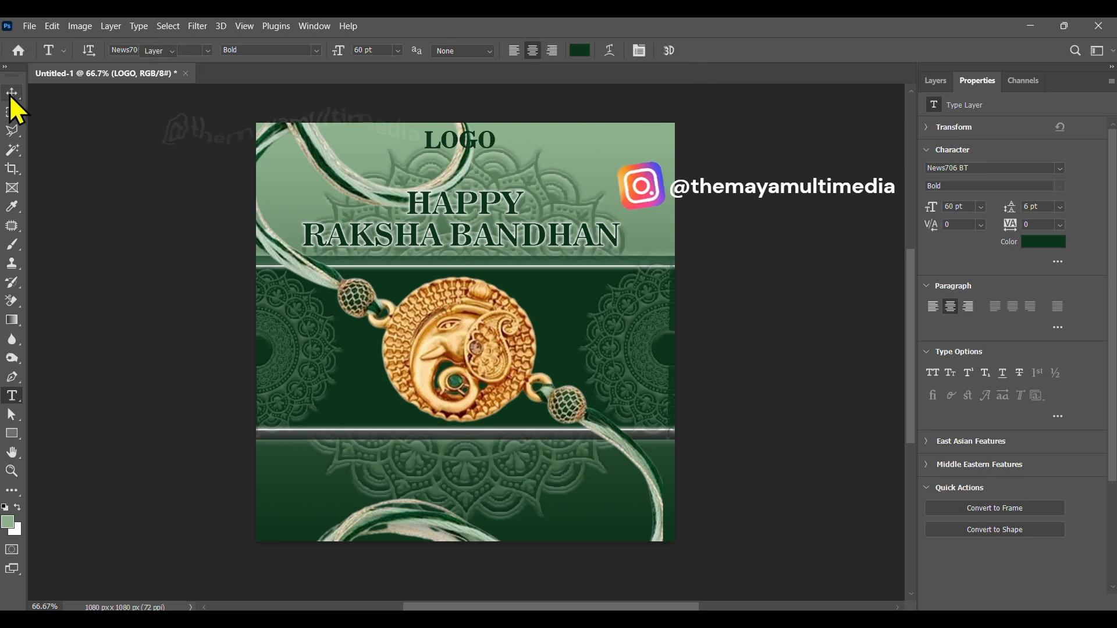
pyautogui.click(12, 93)
pyautogui.click(768, 181)
pyautogui.moveTo(458, 141)
pyautogui.mouseDown()
pyautogui.moveTo(483, 145)
pyautogui.moveTo(470, 141)
pyautogui.mouseUp()
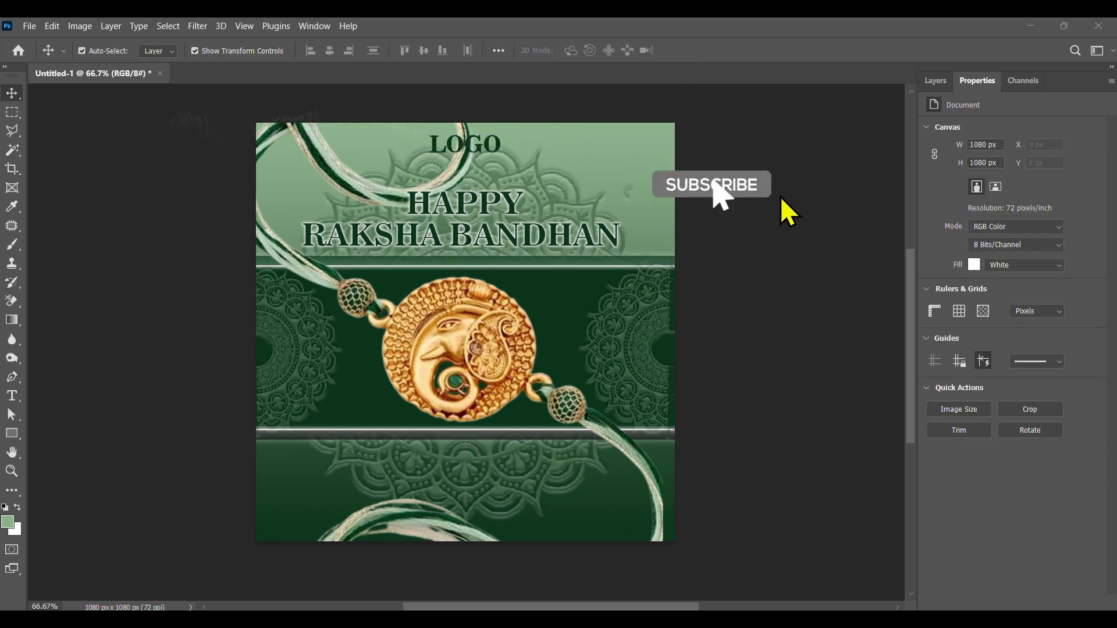
# Duplicate the RAKSHA text below the dark band and replace its wording with: Sibling Bond, Priceless Treasure, ending in a closing quotation mark
pyautogui.moveTo(385, 469); pyautogui.dragTo(374, 481)
pyautogui.doubleClick(370, 473)
pyautogui.press('BackSpace')
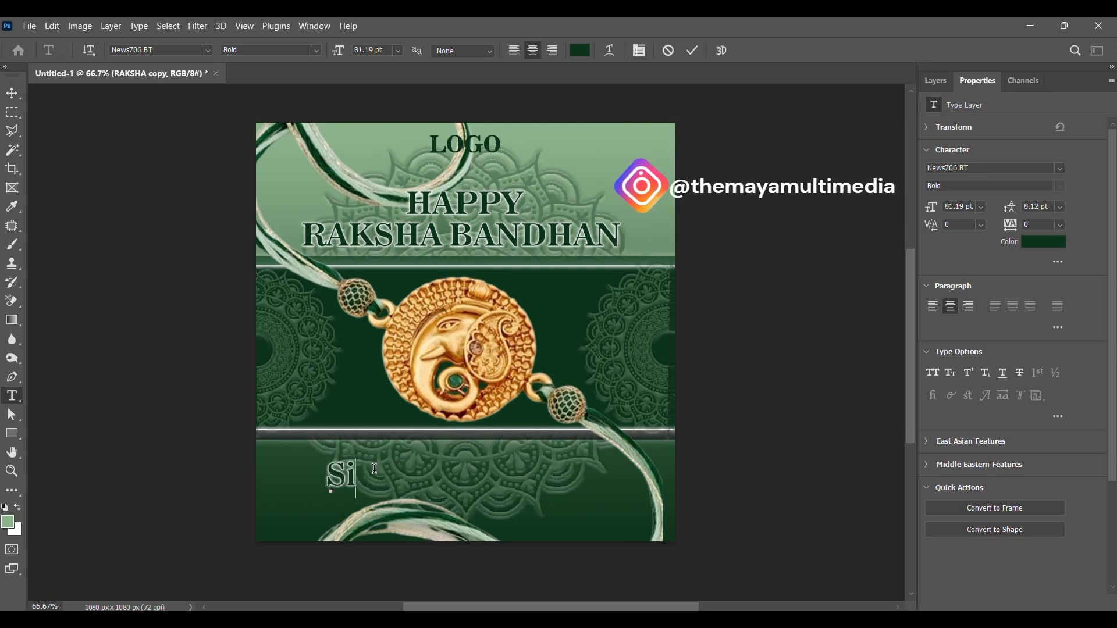
pyautogui.write('Sibling')
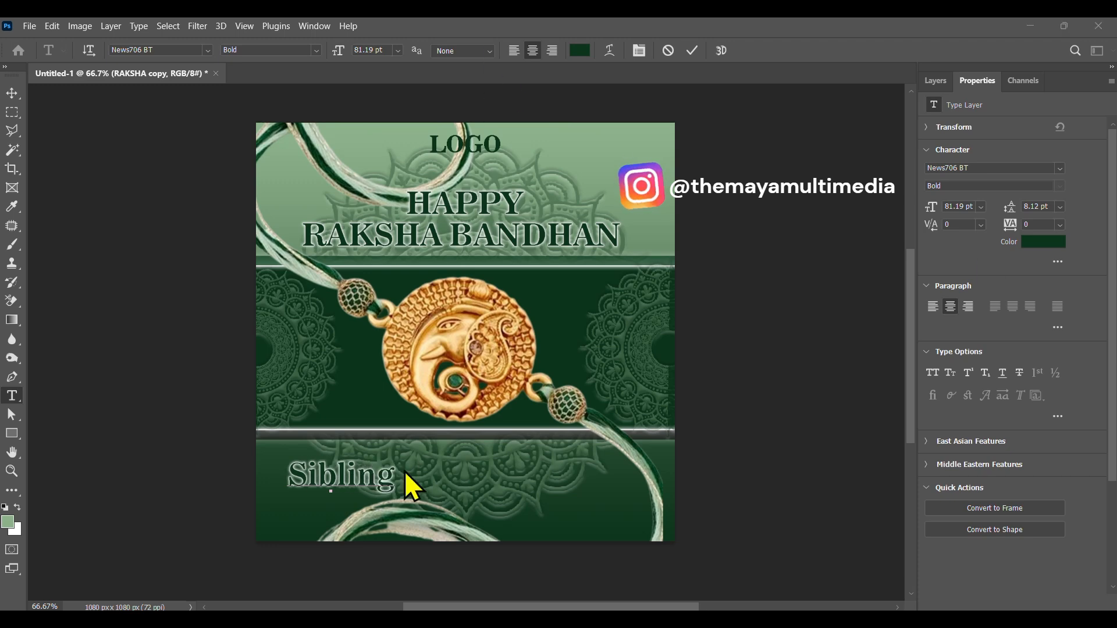
pyautogui.write(' Bond')
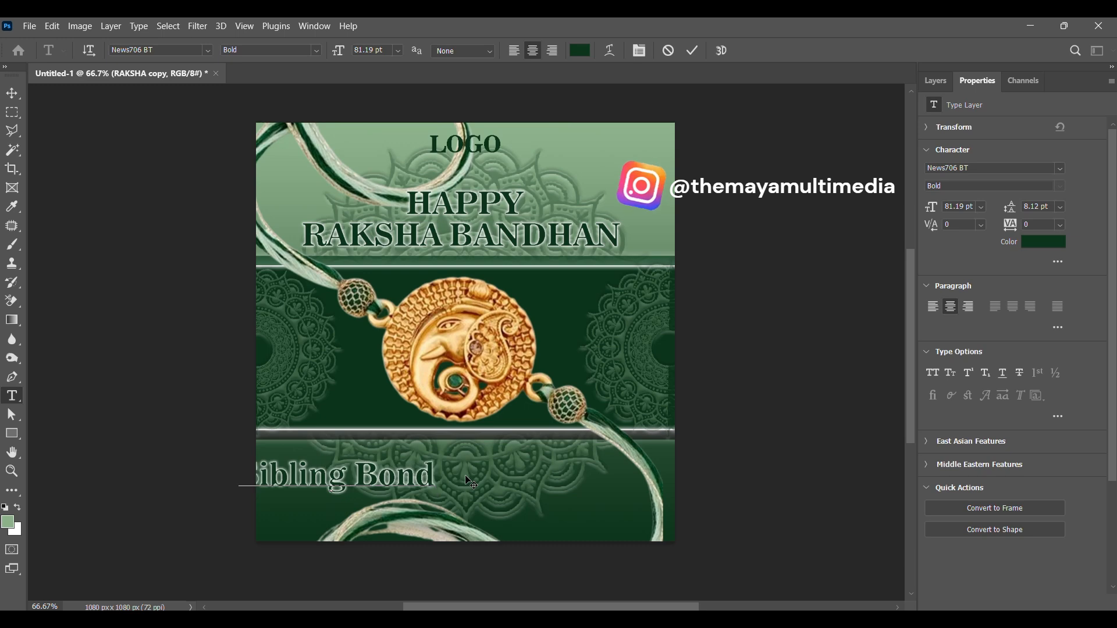
pyautogui.write(', ')
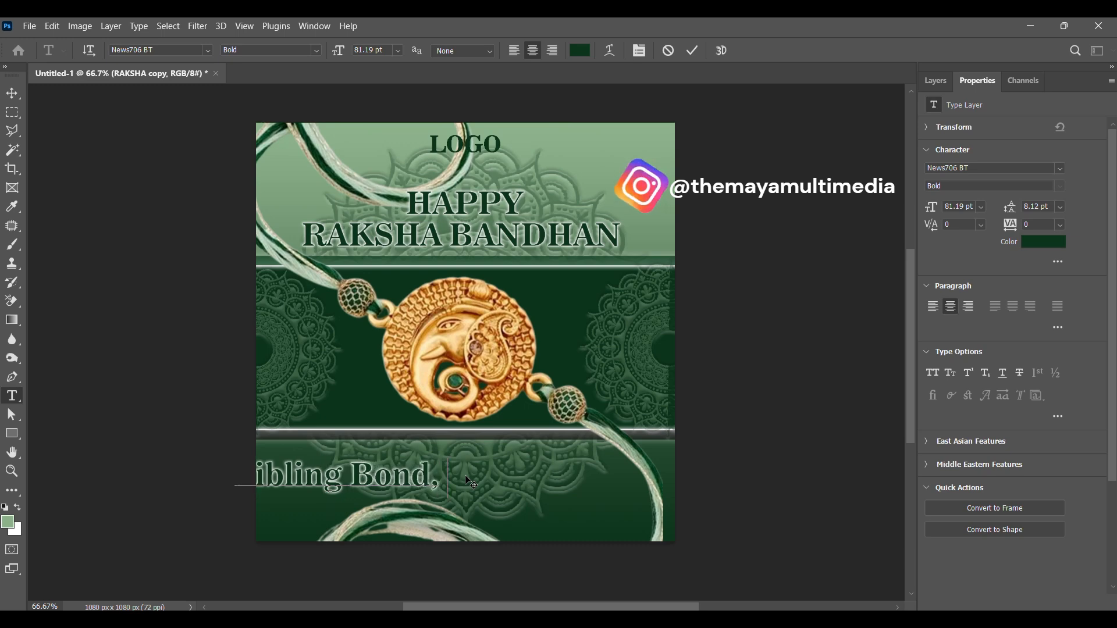
pyautogui.write('Priceless')
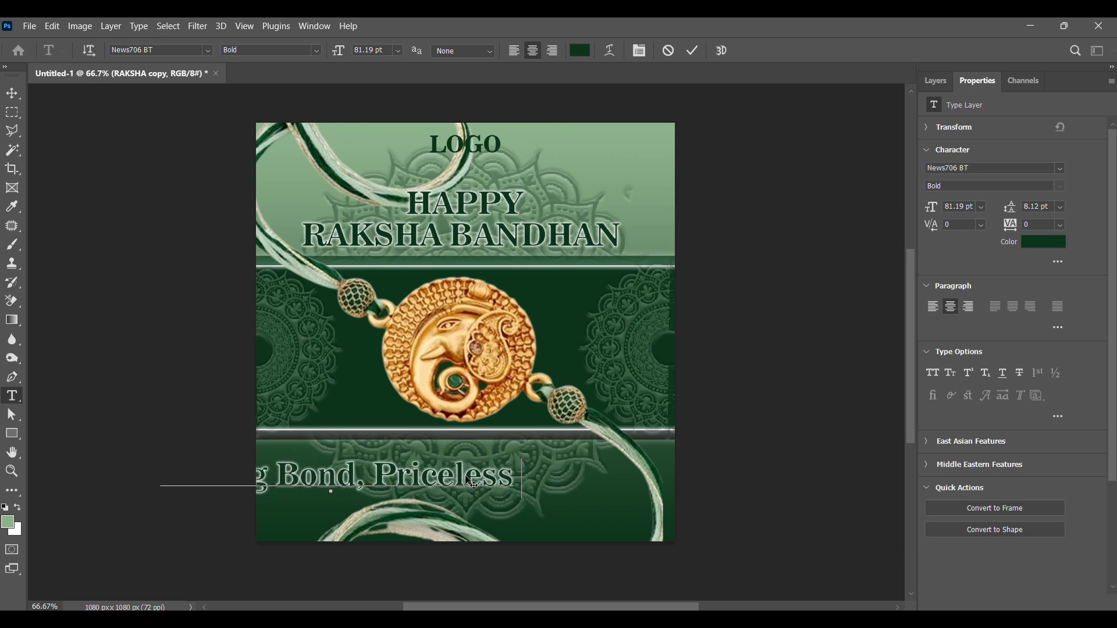
pyautogui.write(' Treasu')
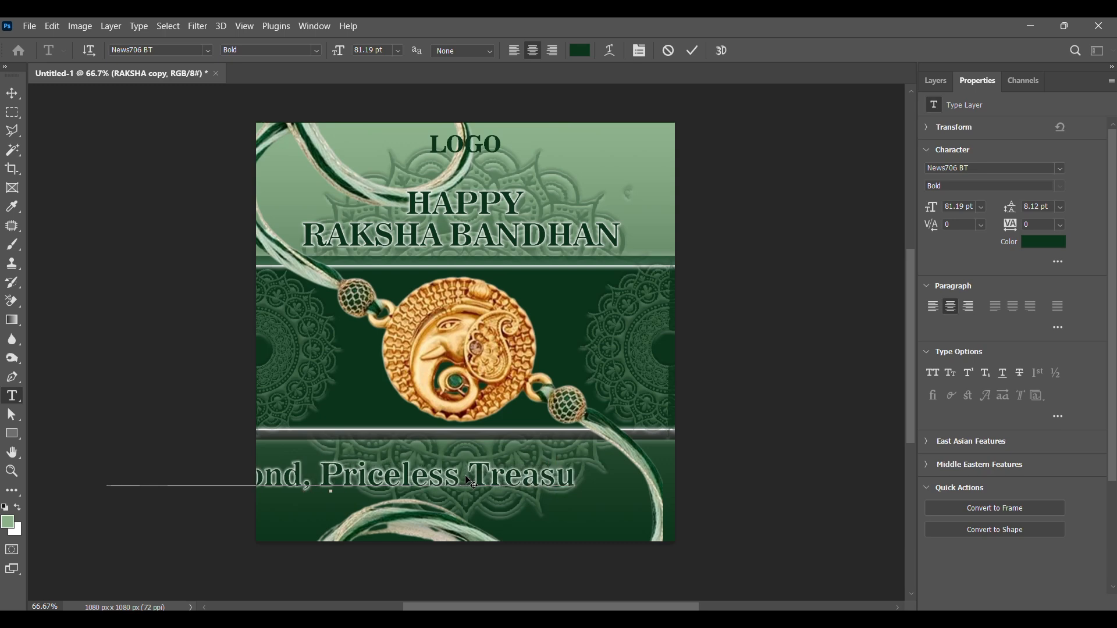
pyautogui.write('re')
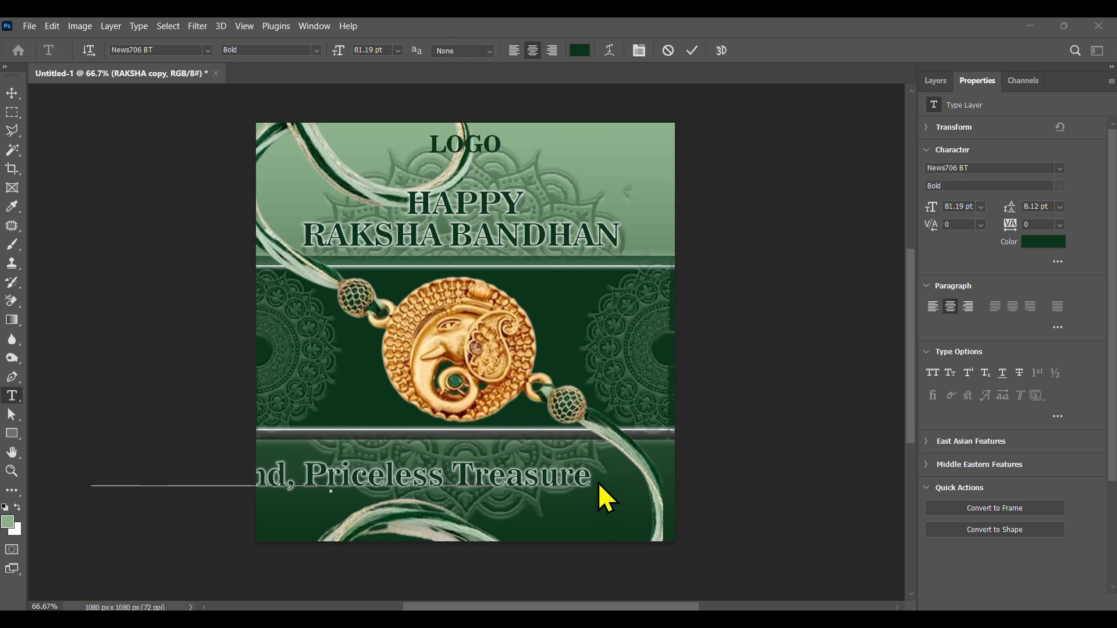
pyautogui.write('"')
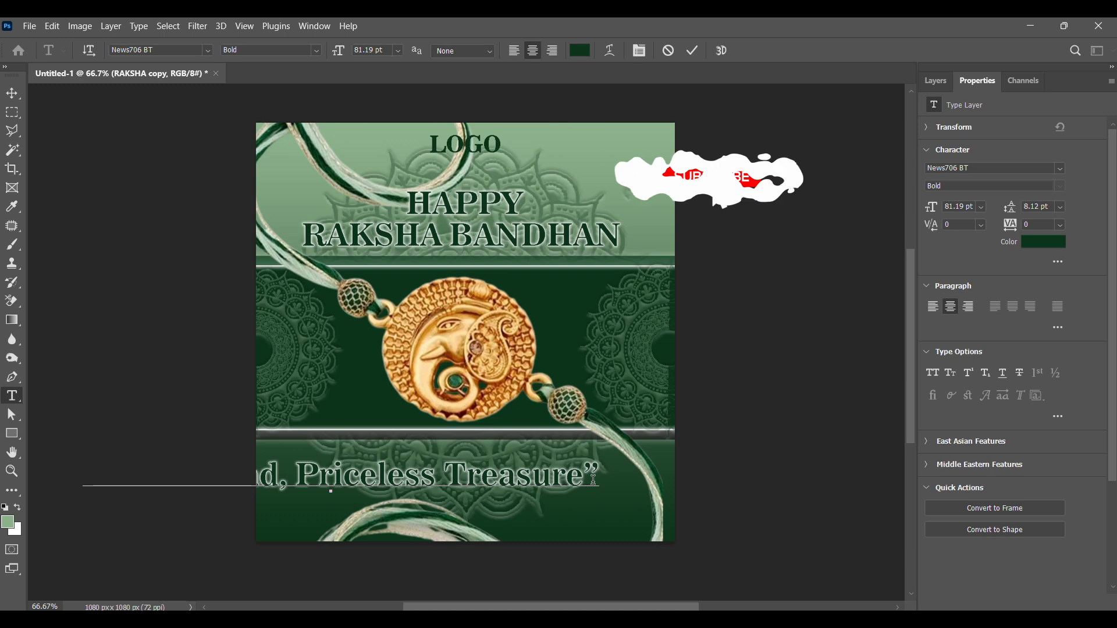
pyautogui.click(12, 93)
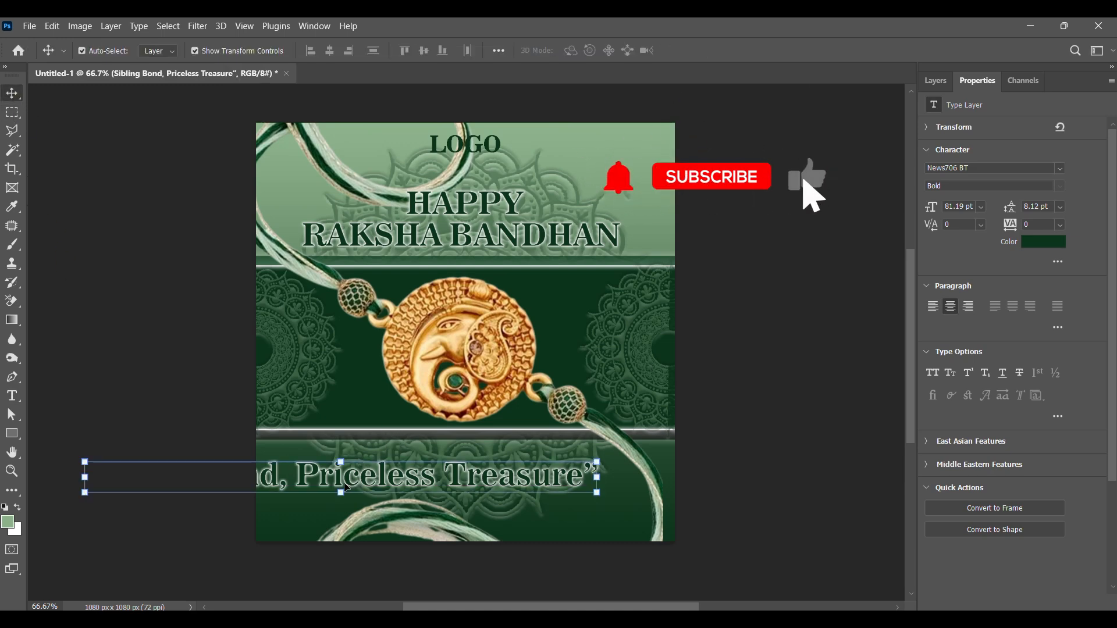
# Move the tagline right so its beginning is inside the poster and add an opening quotation mark before Sibling
pyautogui.moveTo(358, 484); pyautogui.dragTo(545, 484)
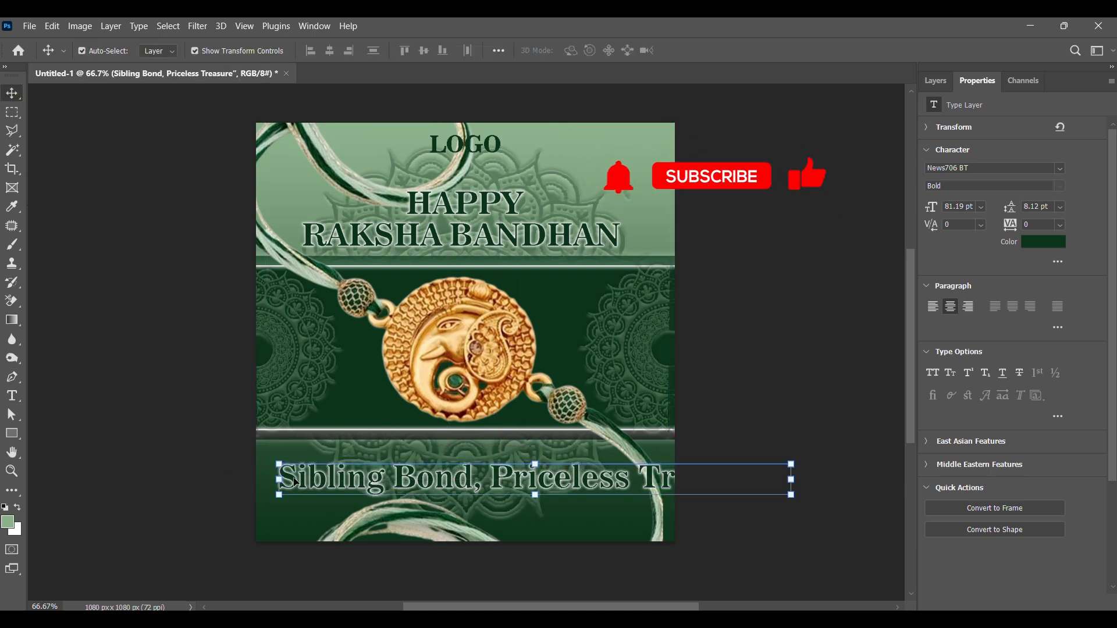
pyautogui.doubleClick(293, 478)
pyautogui.press('Left')
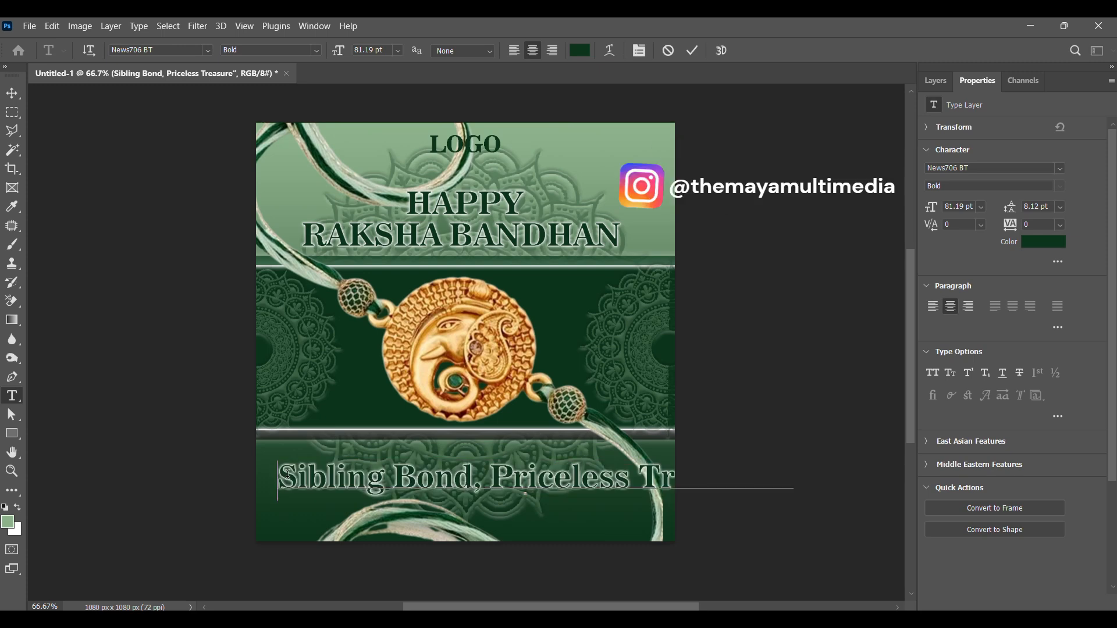
pyautogui.write('"')
pyautogui.click(12, 93)
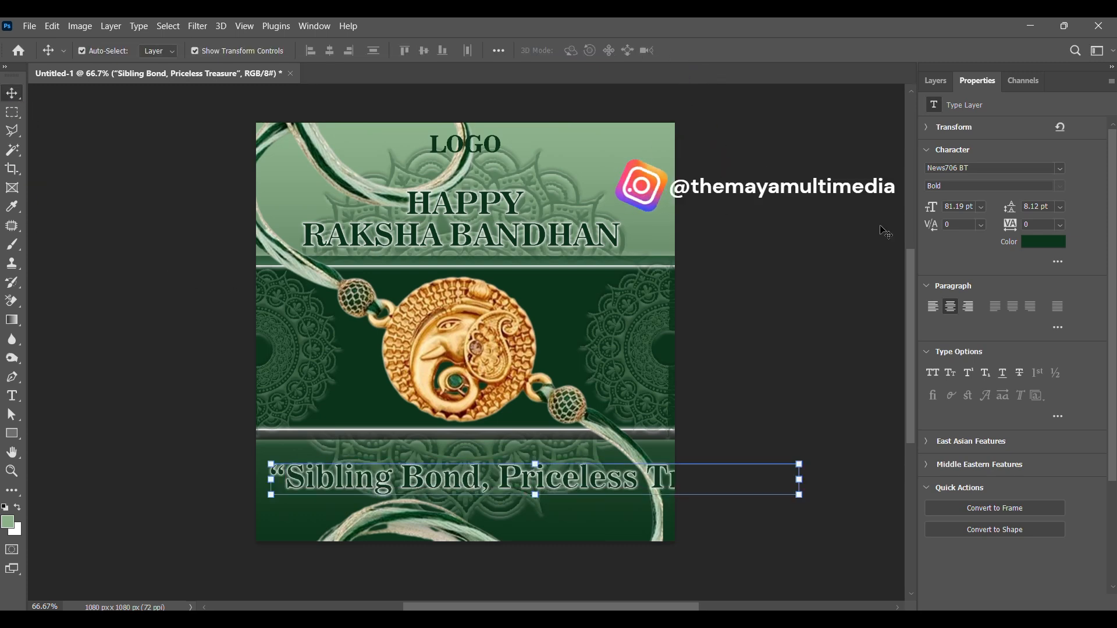
# Reduce the tagline's font size to 60 pt, then to the next smaller preset, and centre it horizontally below the dark band
pyautogui.click(981, 207)
pyautogui.click(975, 384)
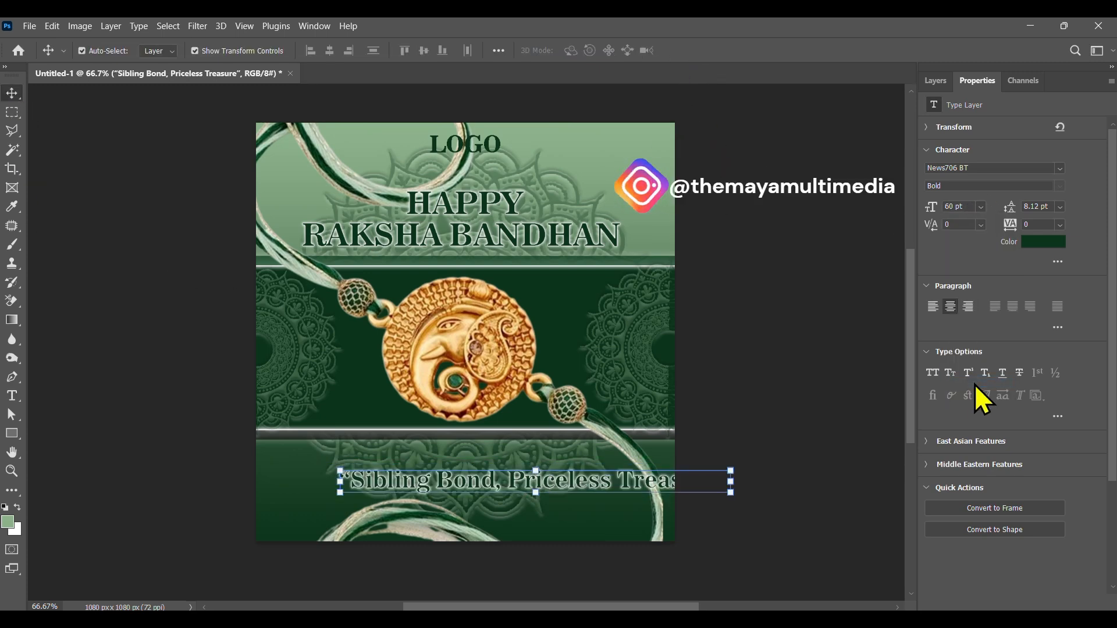
pyautogui.moveTo(497, 492); pyautogui.dragTo(424, 478)
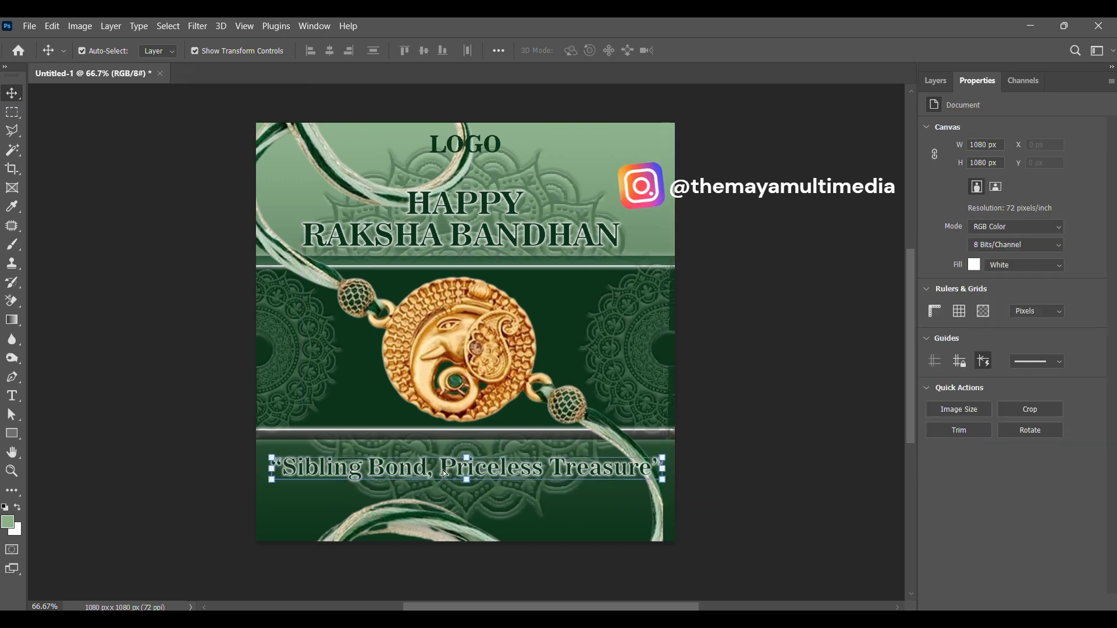
pyautogui.click(982, 207)
pyautogui.click(983, 373)
pyautogui.click(798, 386)
pyautogui.moveTo(477, 471)
pyautogui.mouseDown()
pyautogui.moveTo(480, 423)
pyautogui.moveTo(468, 493)
pyautogui.moveTo(479, 479)
pyautogui.mouseUp()
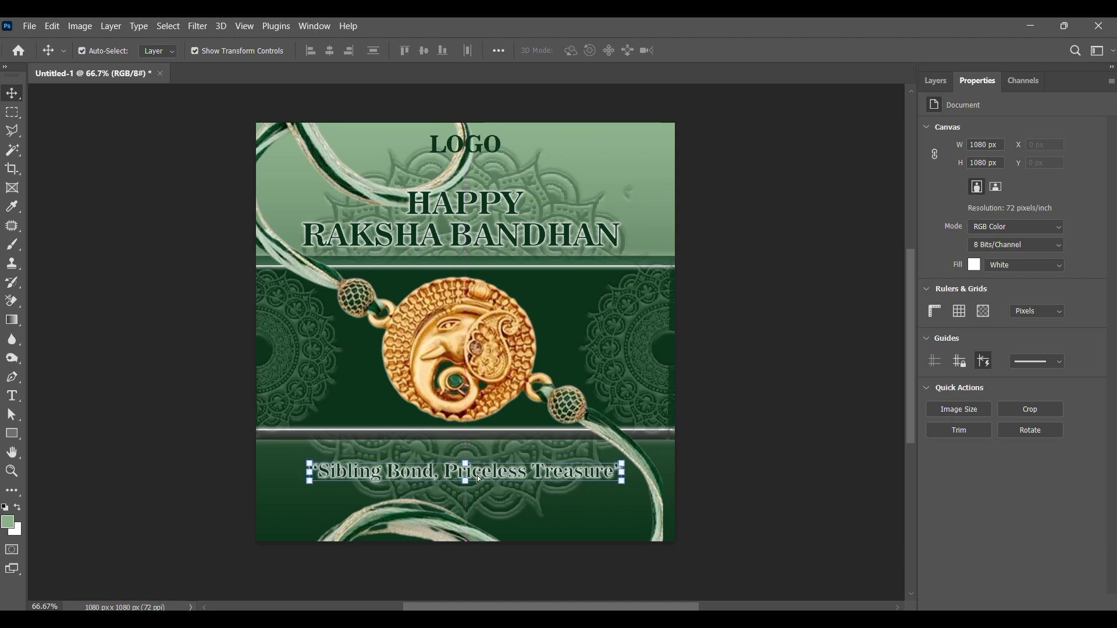
# Adjust the tagline's outer glow, first to 9% spread and 5 px size, then to 11% spread and 7 px size
pyautogui.click(947, 86)
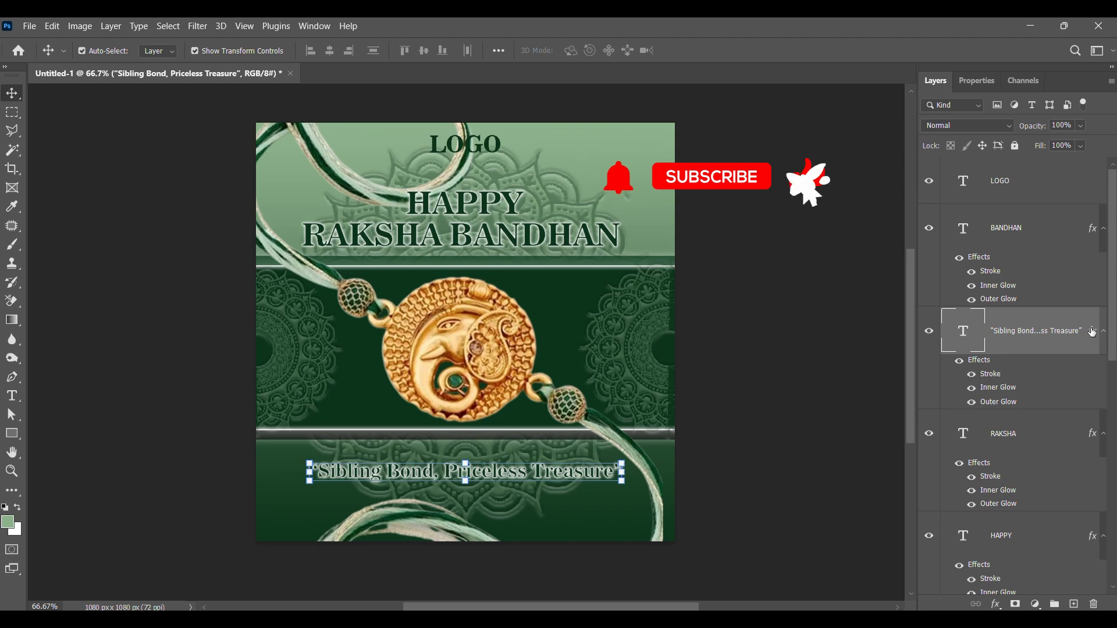
pyautogui.doubleClick(1041, 330)
pyautogui.moveTo(643, 117); pyautogui.dragTo(899, 106)
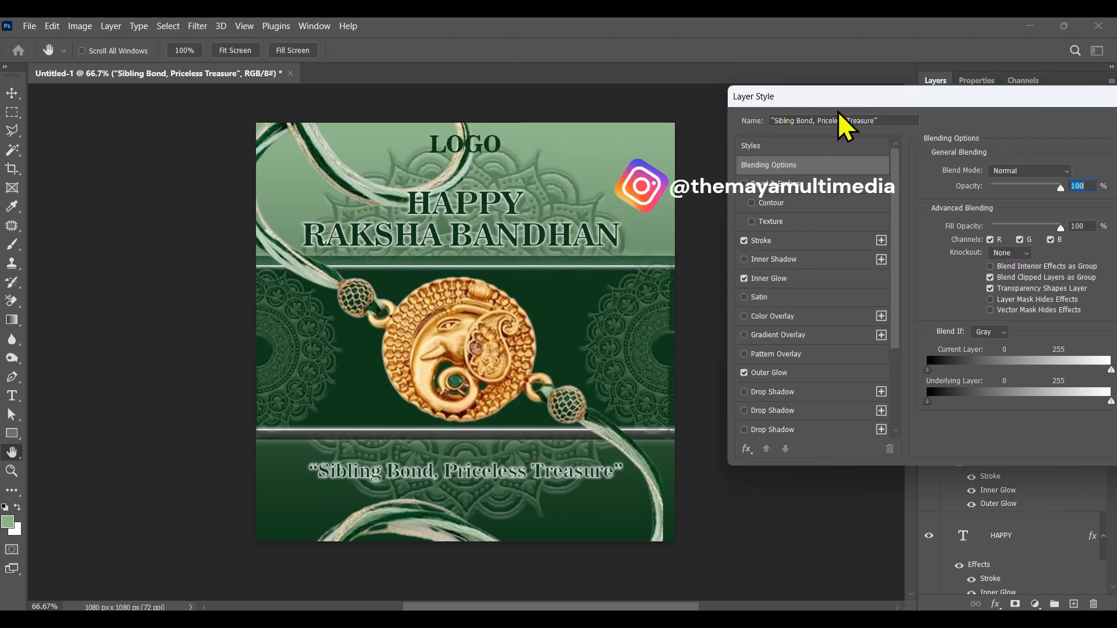
pyautogui.click(782, 281)
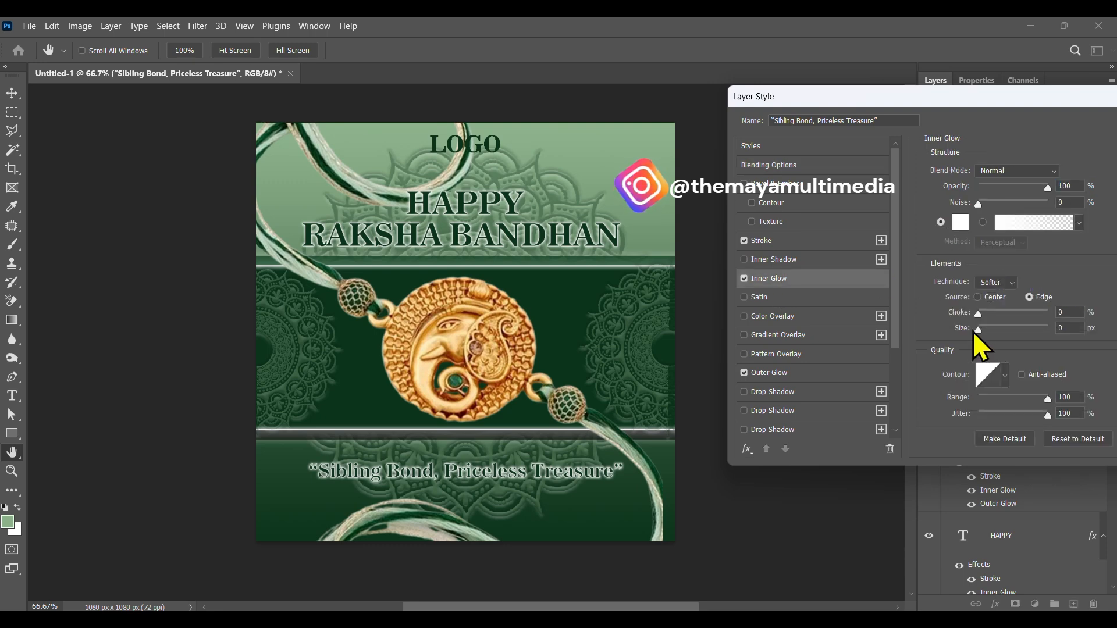
pyautogui.click(838, 373)
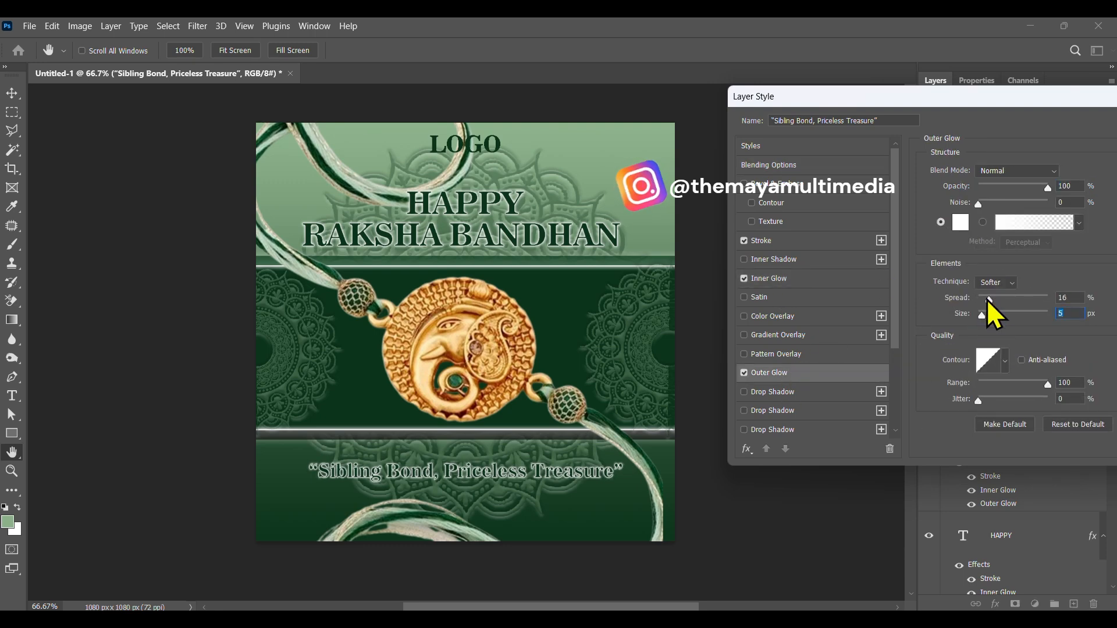
pyautogui.moveTo(988, 300); pyautogui.dragTo(985, 300)
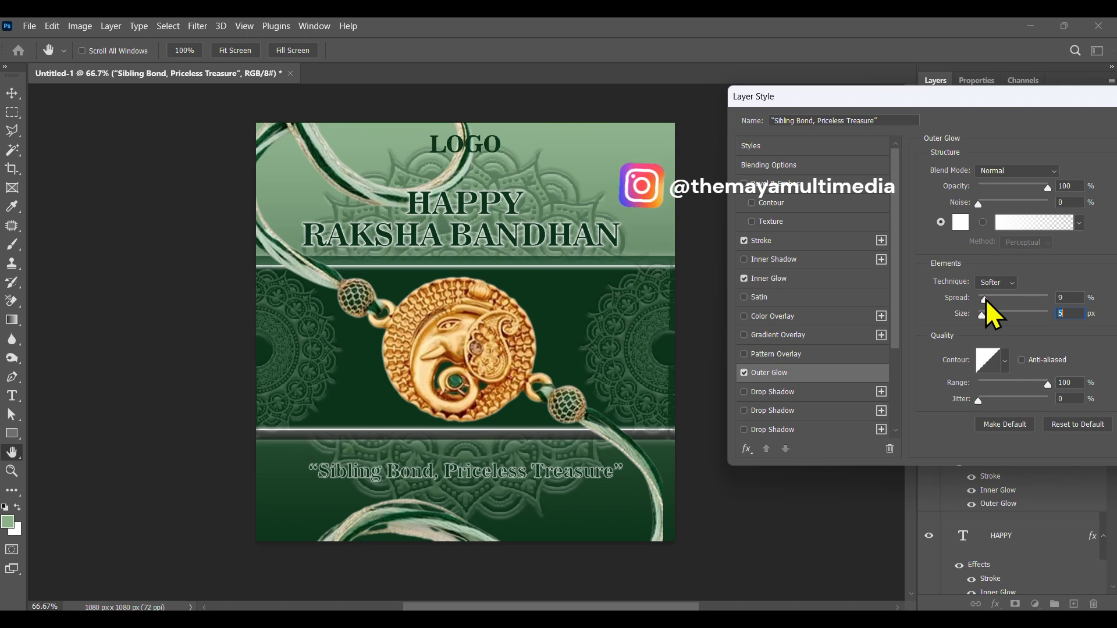
pyautogui.moveTo(960, 98); pyautogui.dragTo(731, 98)
pyautogui.click(983, 123)
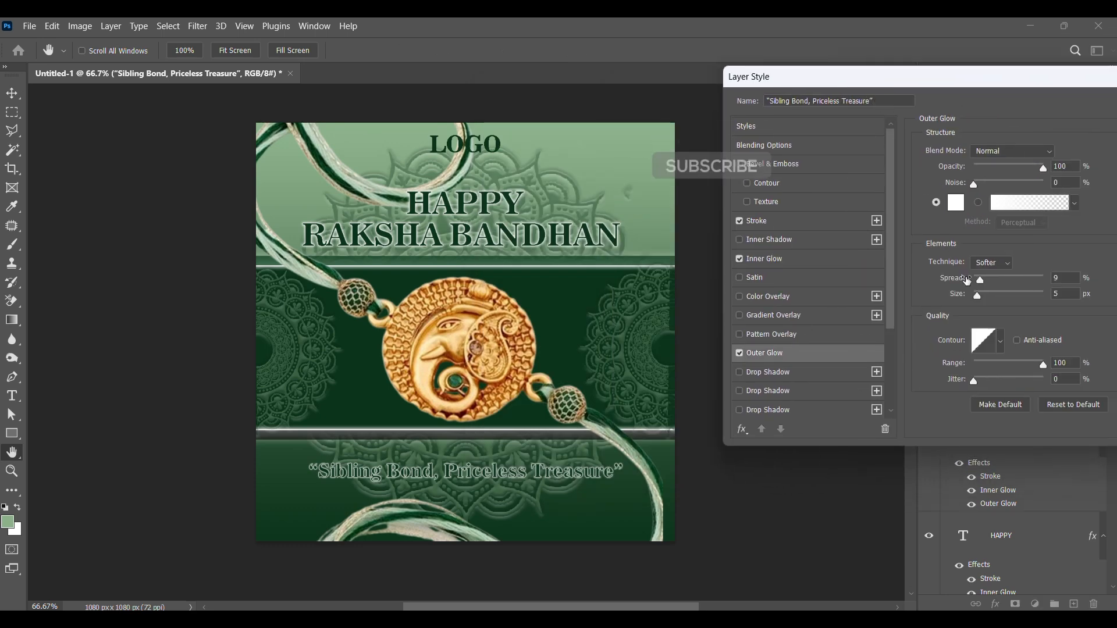
pyautogui.moveTo(980, 280)
pyautogui.mouseDown()
pyautogui.moveTo(979, 295)
pyautogui.moveTo(981, 281)
pyautogui.mouseUp()
pyautogui.moveTo(964, 76); pyautogui.dragTo(725, 76)
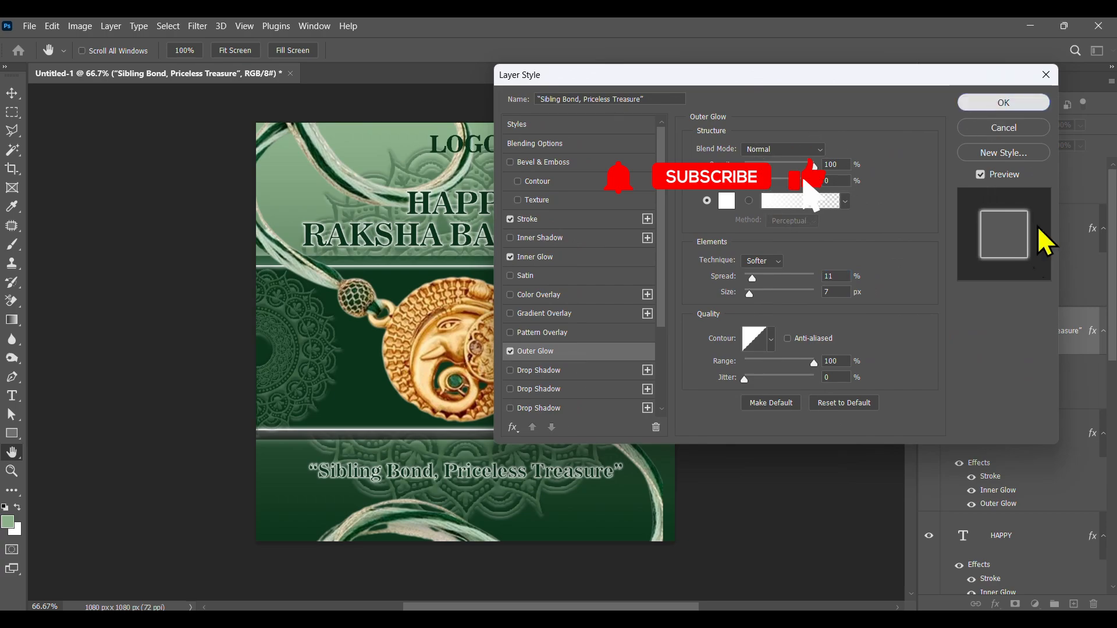